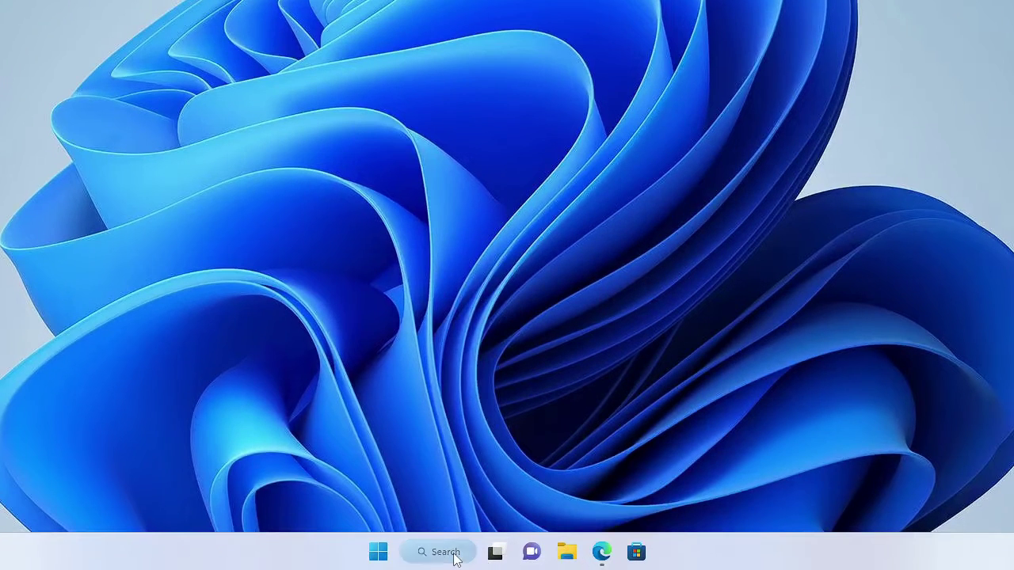
Step: Search 'defender' and open the Windows Defender Firewall Control Panel page
{"action": "left_click", "coordinate": [444, 552]}
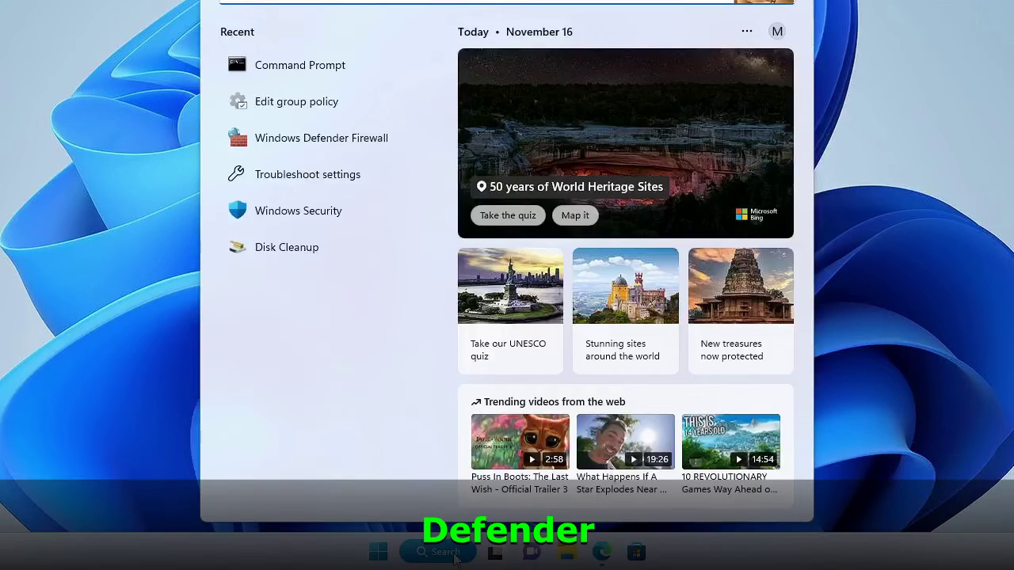
{"action": "type", "text": "defender"}
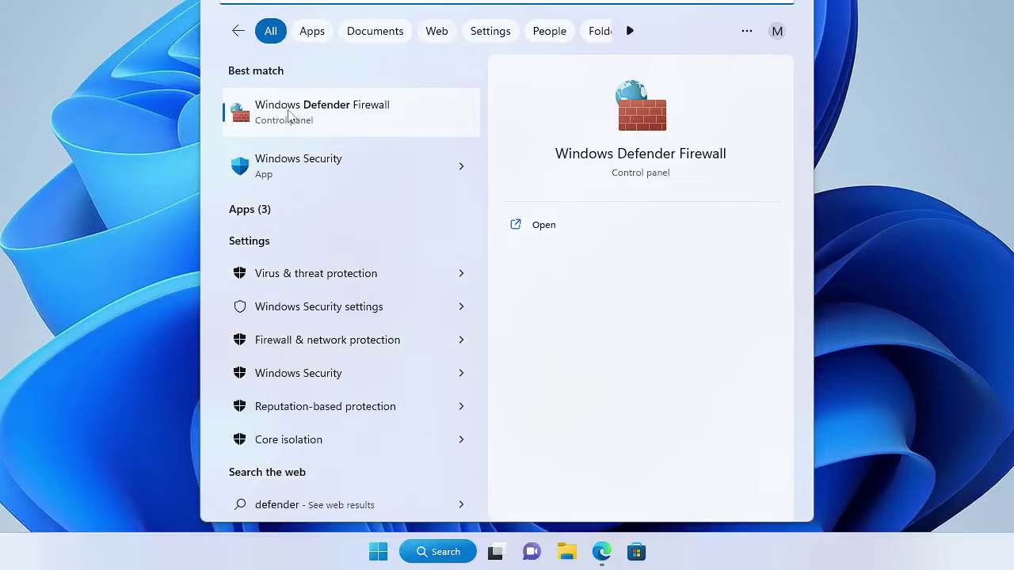
{"action": "left_click", "coordinate": [330, 118]}
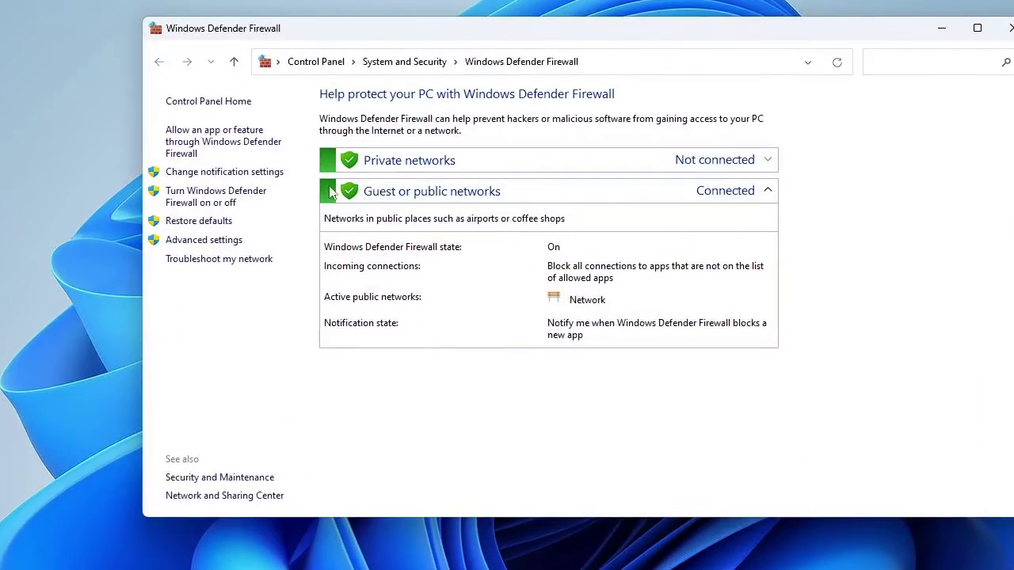
Step: In the advanced security console, start a new inbound rule of type Port
{"action": "left_click", "coordinate": [223, 246]}
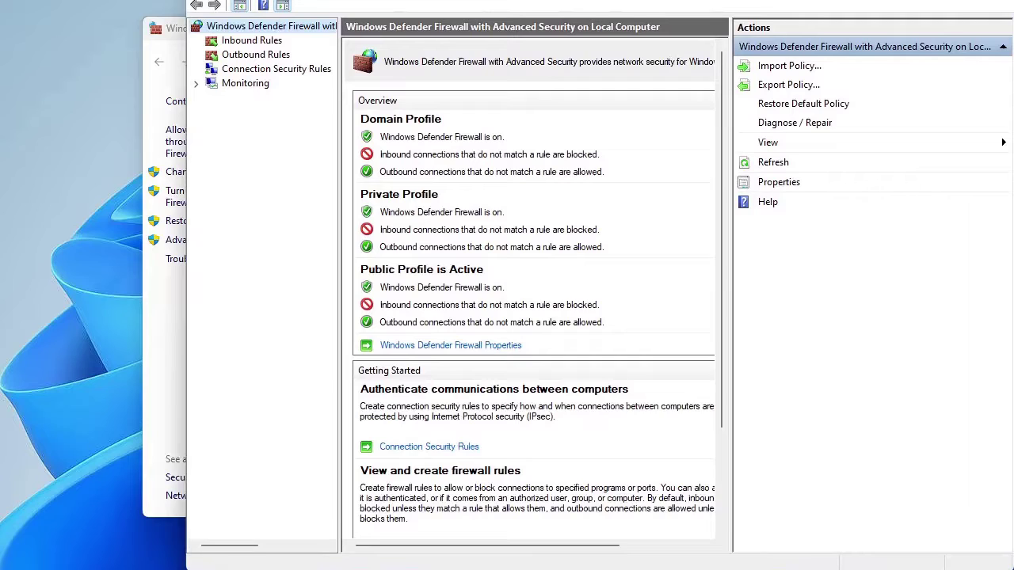
{"action": "left_click", "coordinate": [252, 43]}
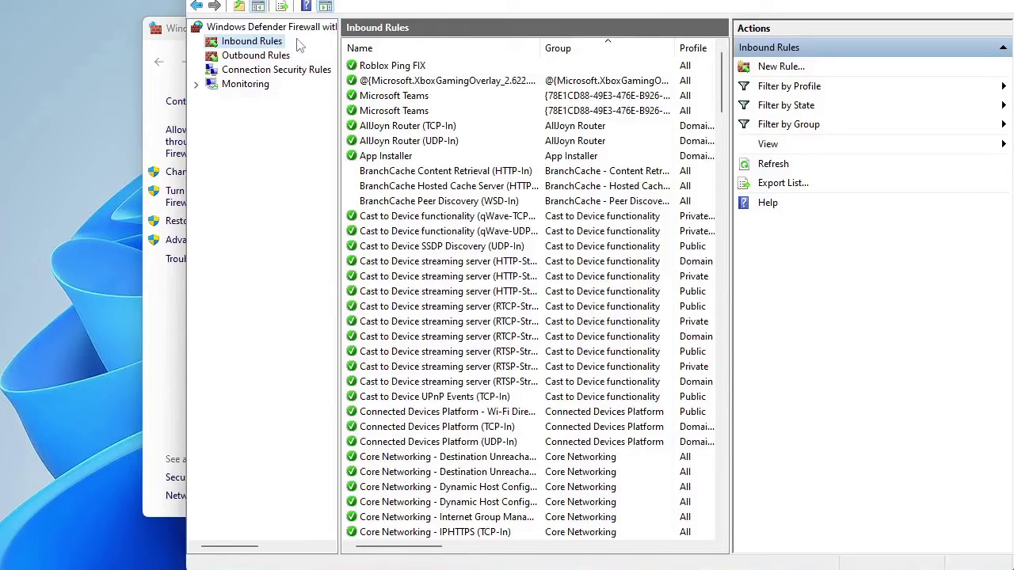
{"action": "left_click", "coordinate": [789, 71]}
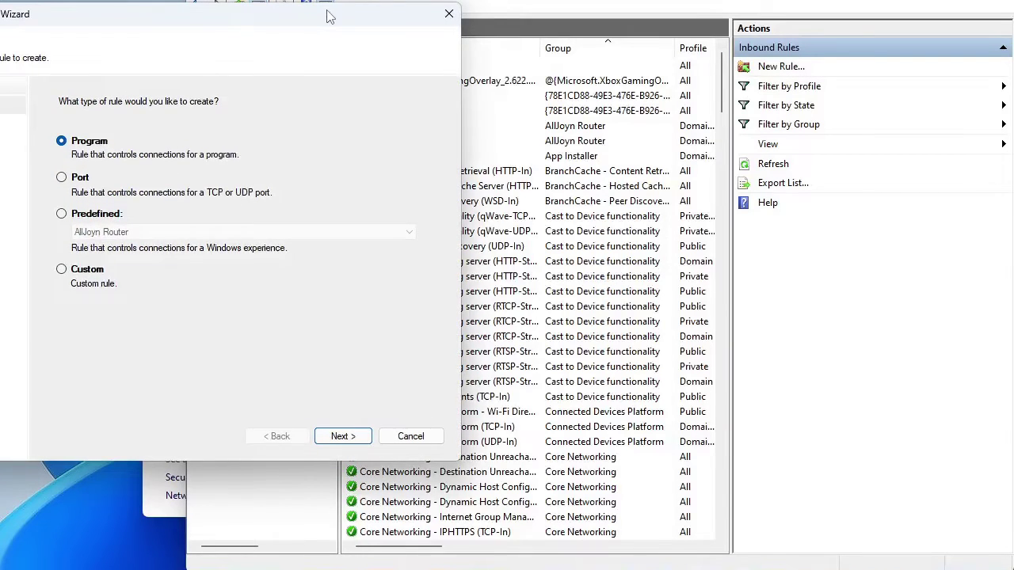
{"action": "left_click_drag", "start_coordinate": [330, 16], "coordinate": [617, 27]}
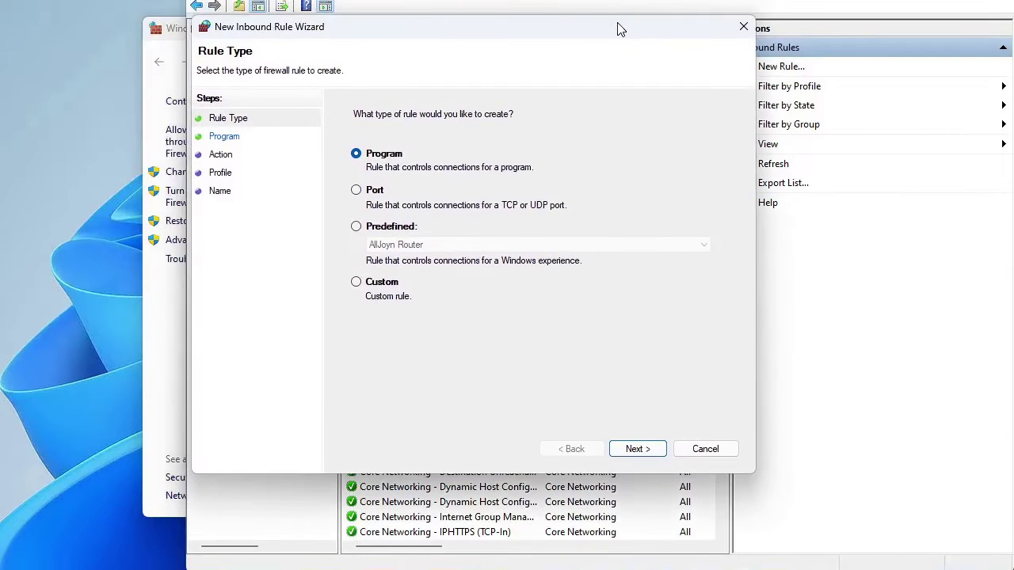
{"action": "left_click", "coordinate": [359, 192]}
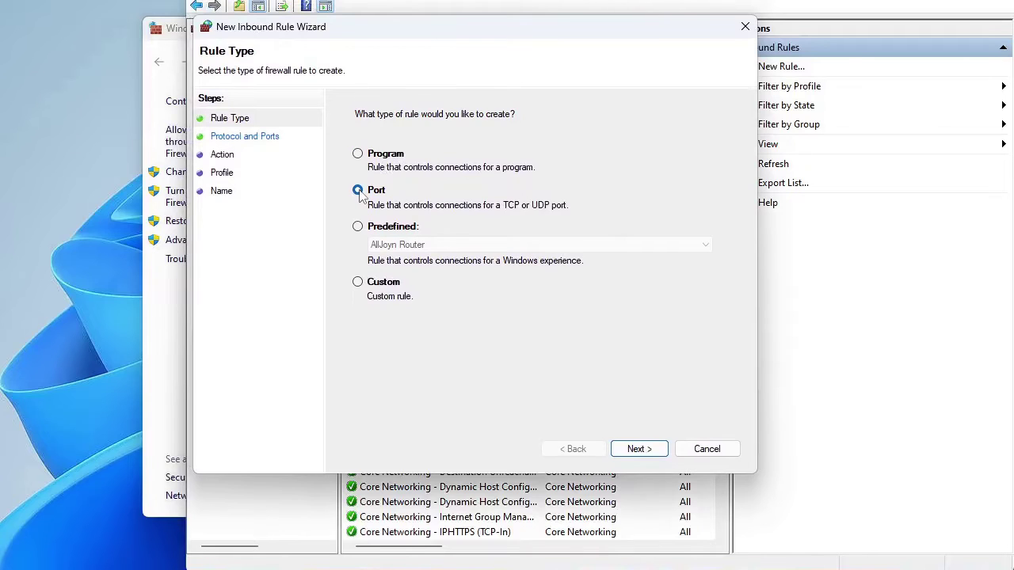
{"action": "left_click", "coordinate": [641, 449]}
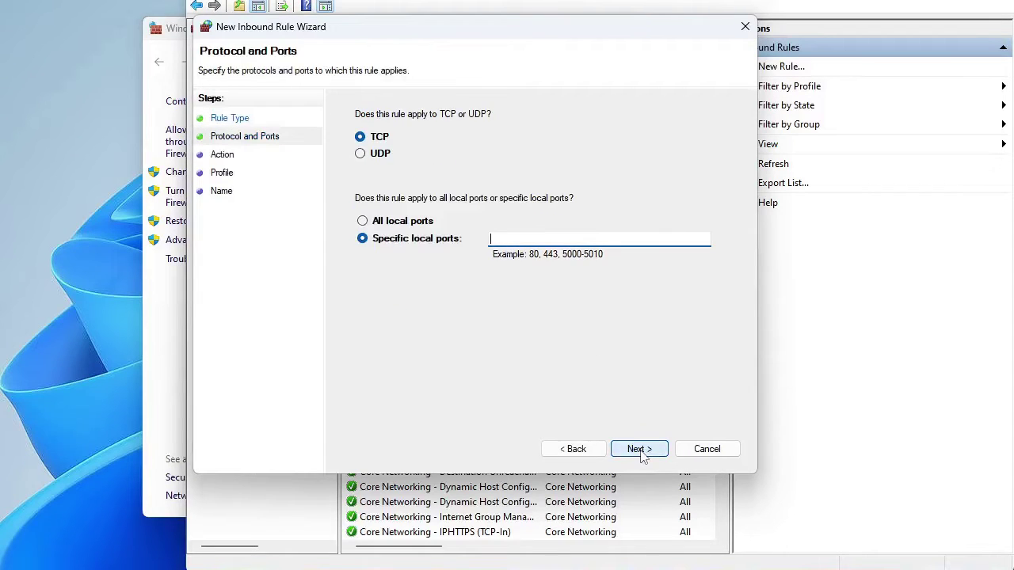
{"action": "left_click", "coordinate": [360, 156]}
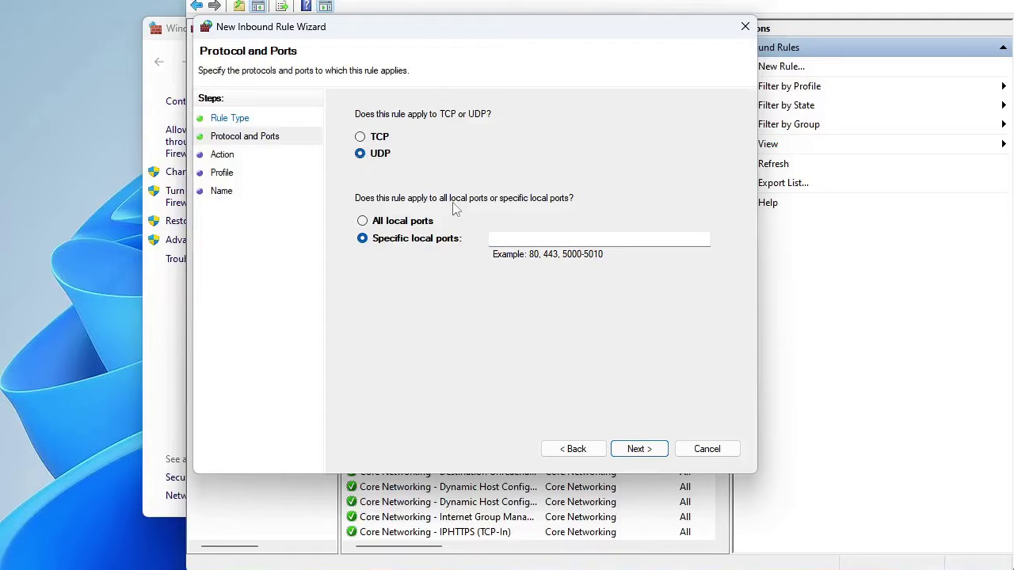
{"action": "left_click", "coordinate": [491, 238]}
{"action": "type", "text": "49152"}
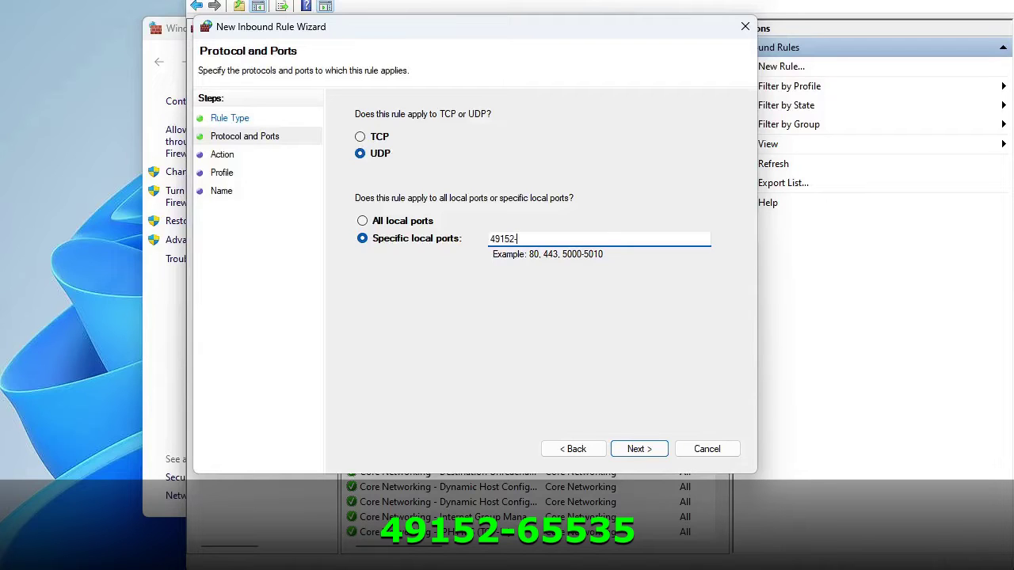
{"action": "type", "text": "-65535"}
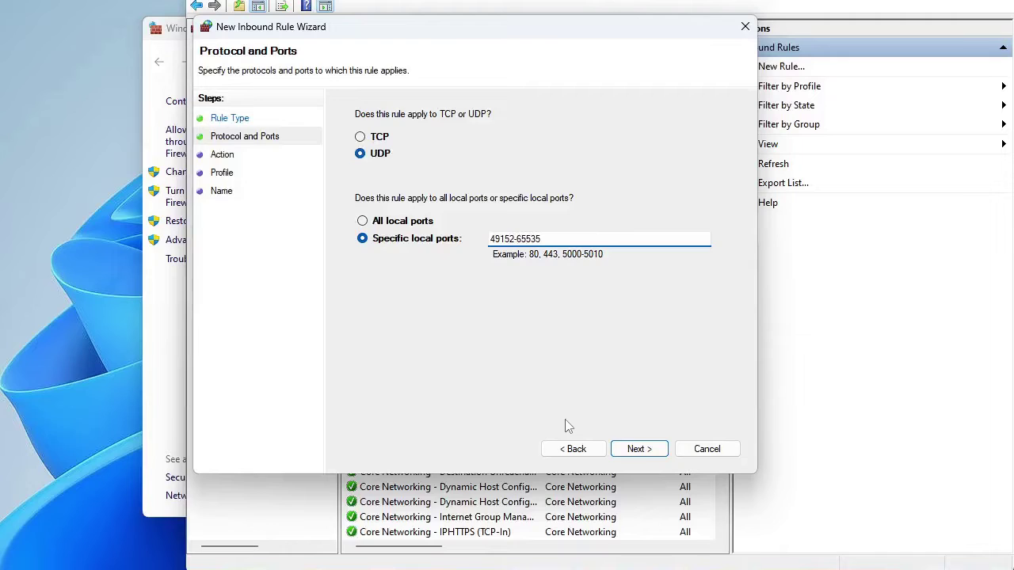
{"action": "left_click", "coordinate": [640, 449]}
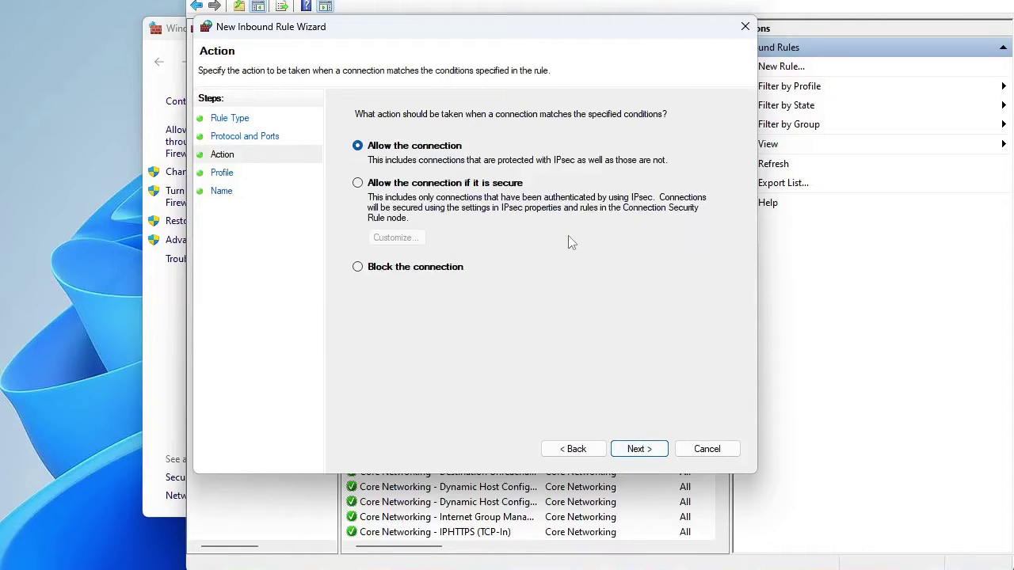
Step: Allow the connection on all profiles and name the rule 'Roblox FIX PING' to finish it
{"action": "left_click", "coordinate": [647, 449]}
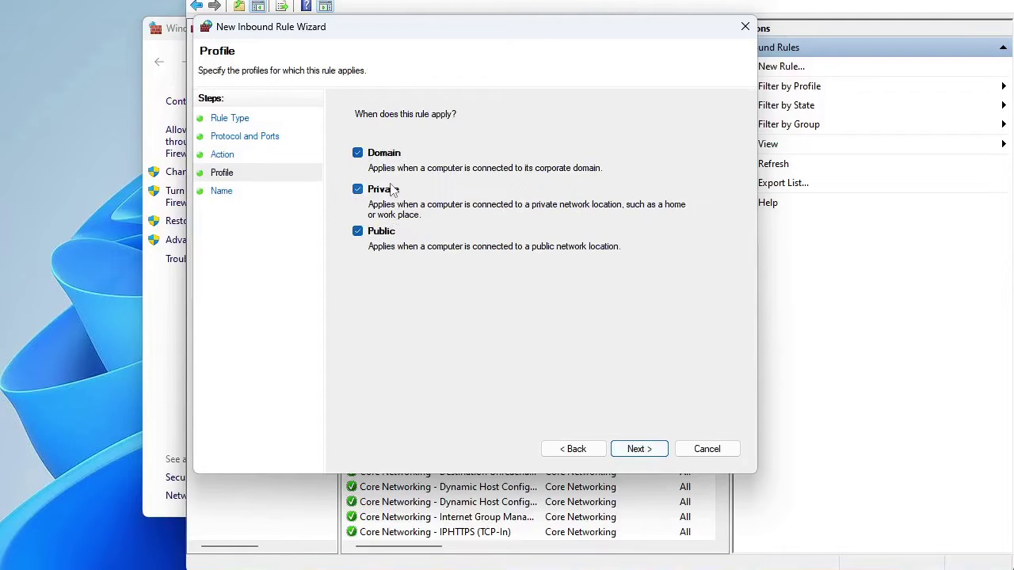
{"action": "left_click", "coordinate": [638, 455]}
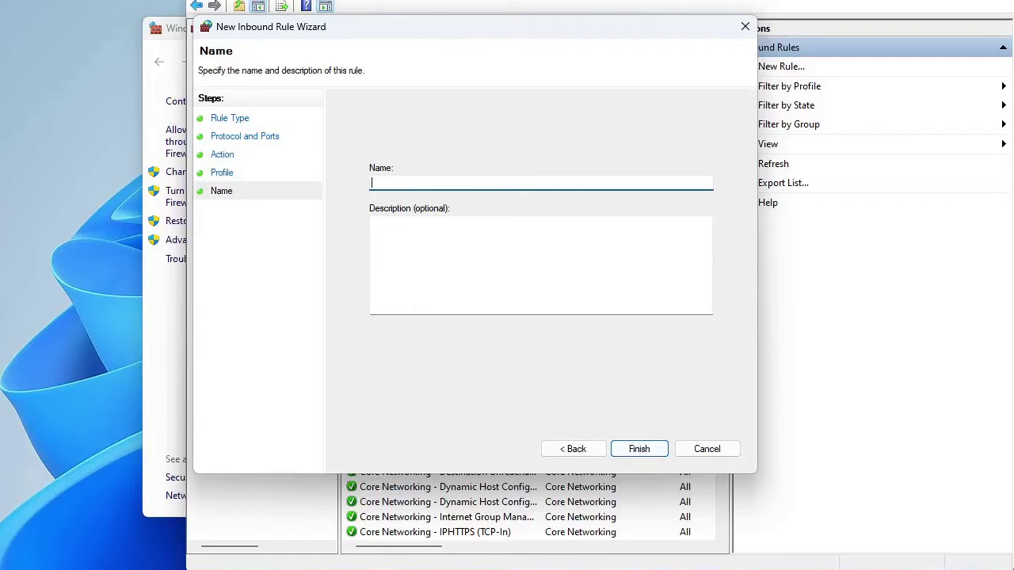
{"action": "type", "text": "Roblox "}
{"action": "type", "text": "FIX "}
{"action": "type", "text": " PING"}
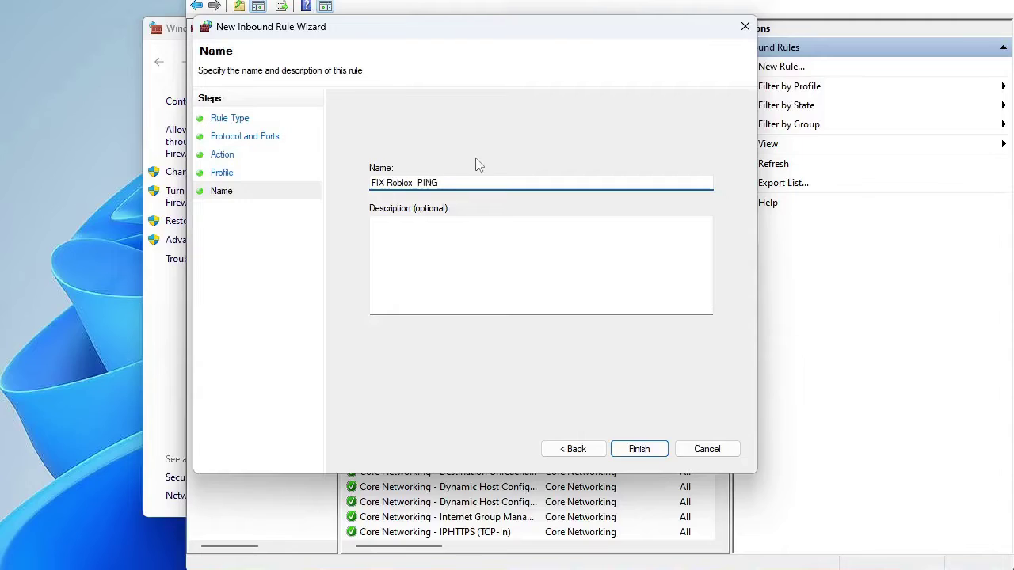
{"action": "key", "text": "Tab"}
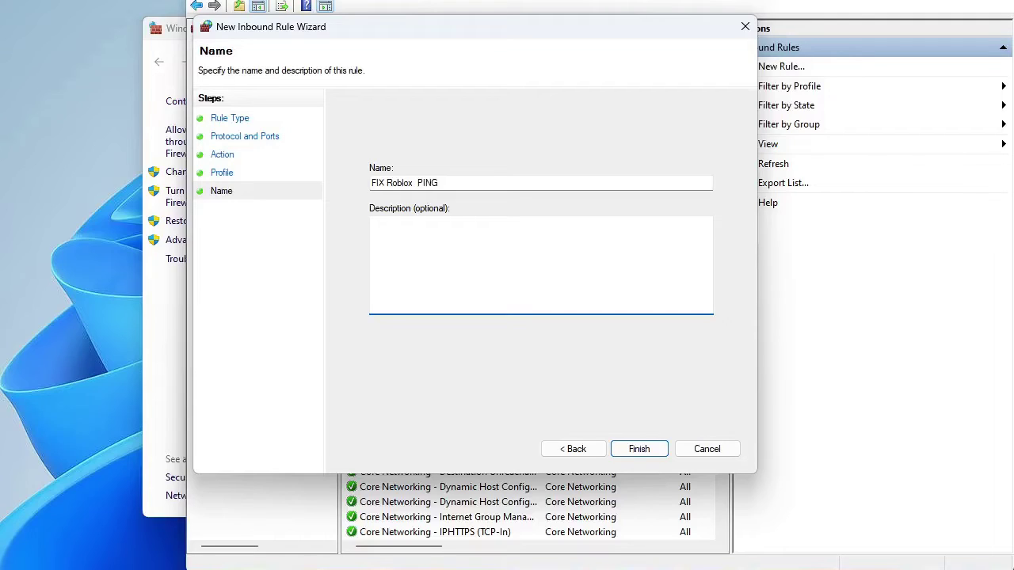
{"action": "left_click", "coordinate": [641, 449]}
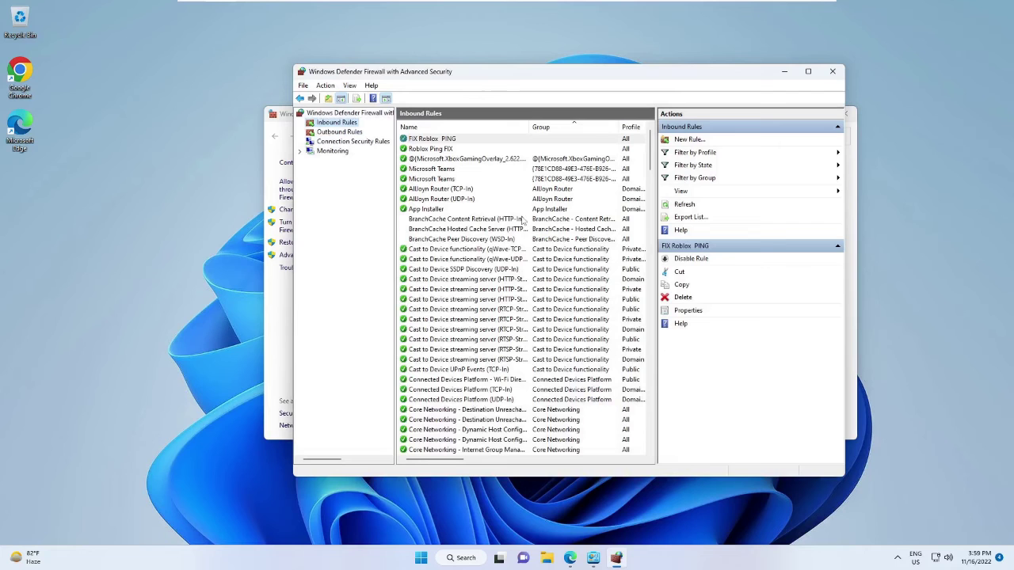
Step: Close the Advanced Security console and the Windows Defender Firewall window
{"action": "left_click", "coordinate": [832, 72]}
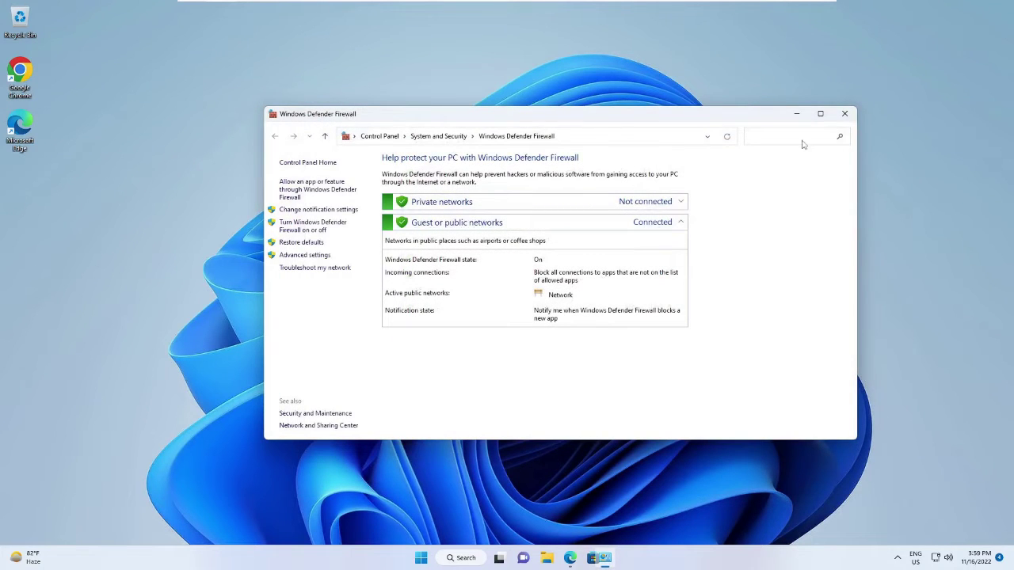
{"action": "left_click", "coordinate": [844, 113]}
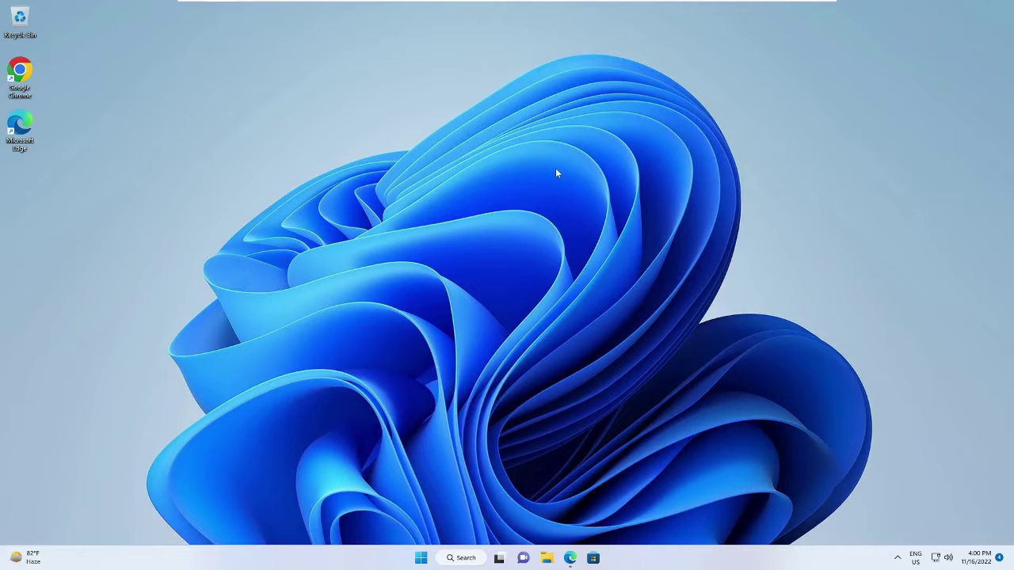
{"action": "mouse_move", "coordinate": [32, 558]}
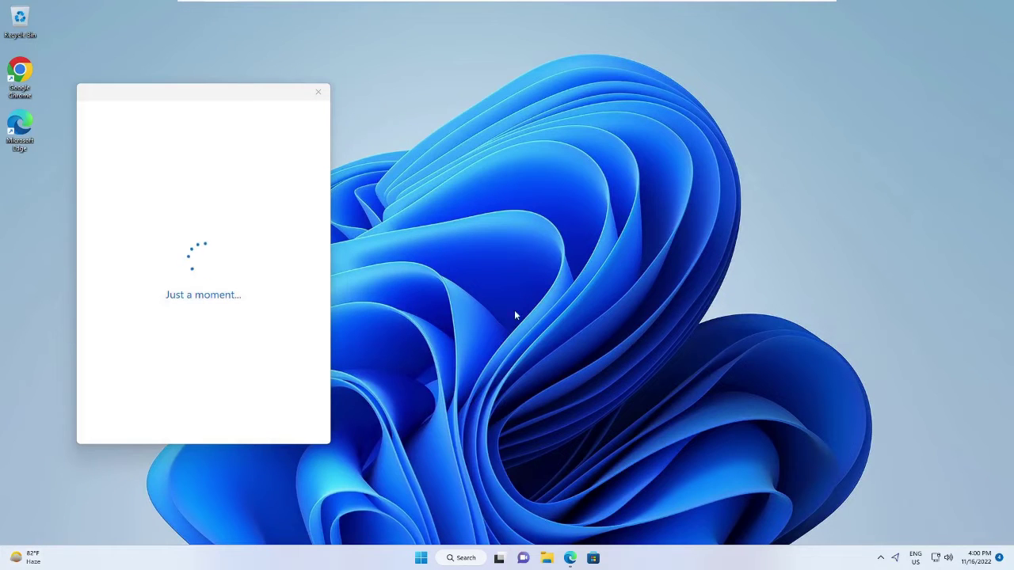
{"action": "left_click", "coordinate": [318, 92]}
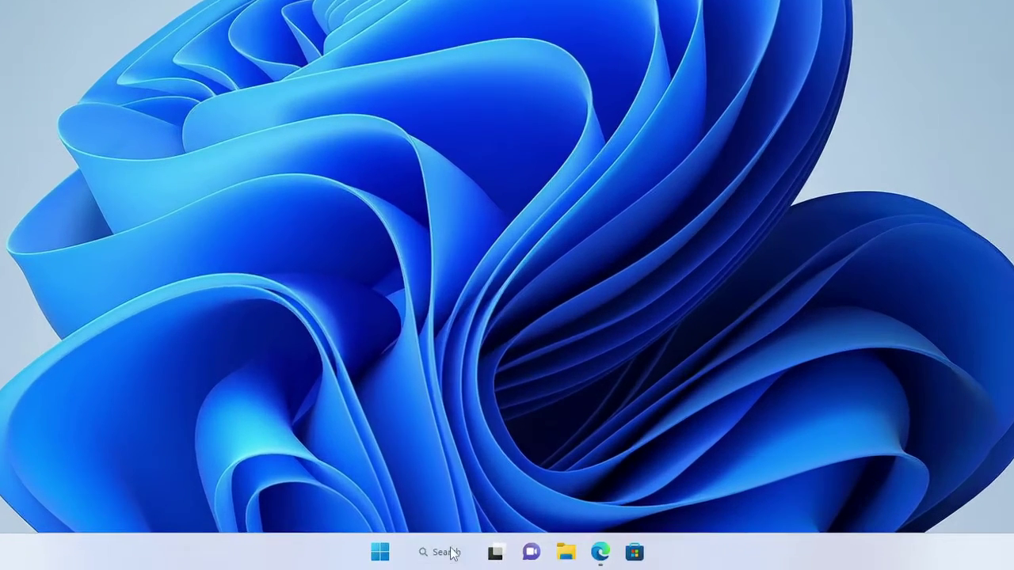
Step: Launch gpedit.msc from Windows Search to open the Local Group Policy Editor
{"action": "left_click", "coordinate": [474, 557]}
{"action": "type", "text": "gpedit"}
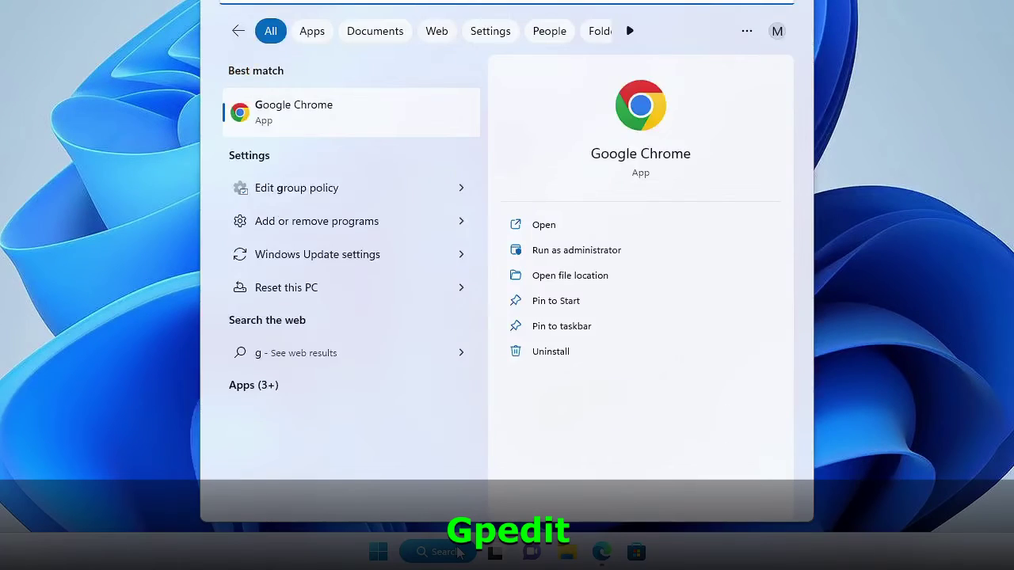
{"action": "type", "text": ".msc"}
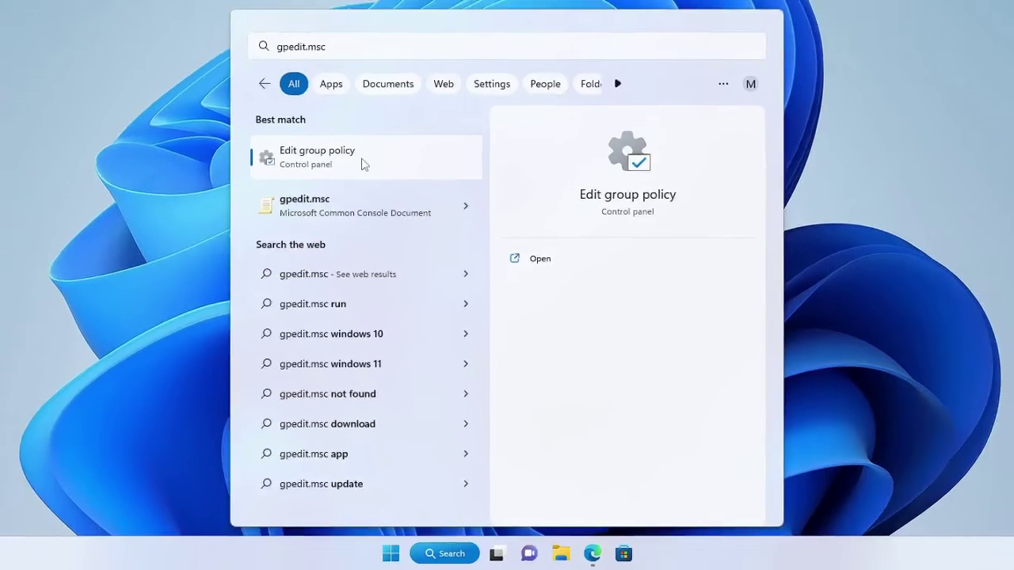
{"action": "left_click", "coordinate": [346, 105]}
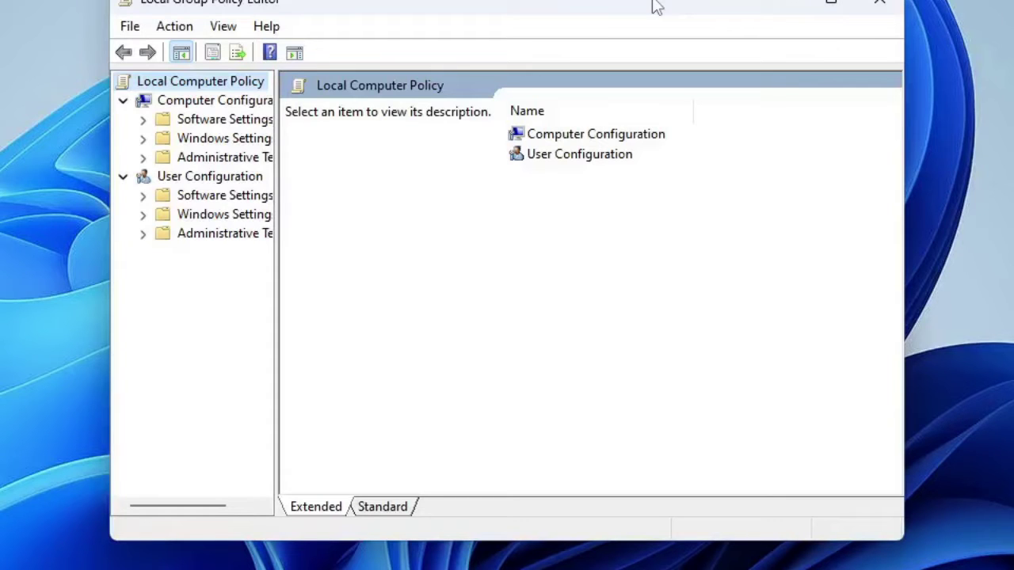
Step: Navigate to Computer Configuration > Administrative Templates > Windows Components > App Privacy
{"action": "left_click", "coordinate": [223, 102]}
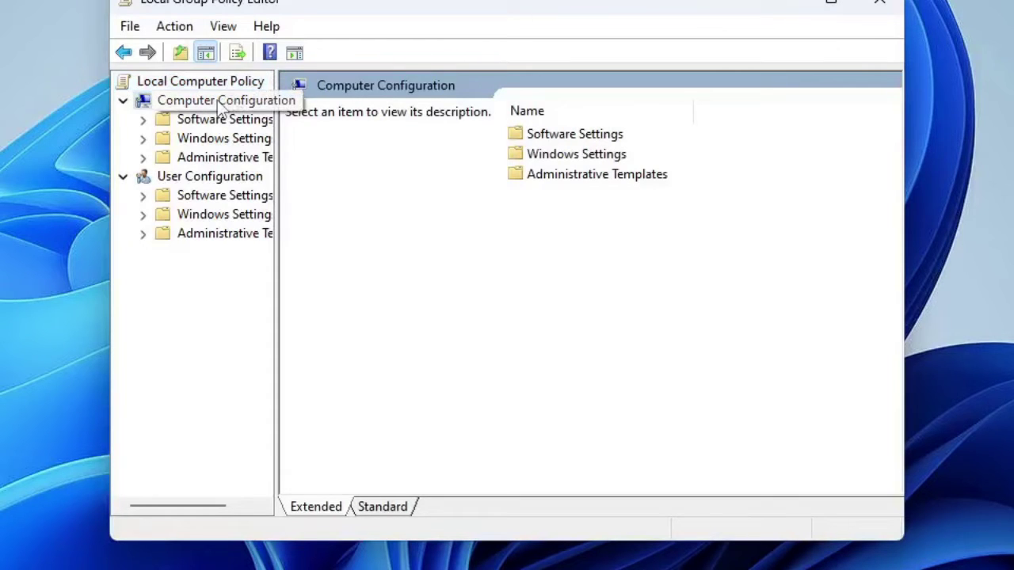
{"action": "left_click", "coordinate": [224, 161]}
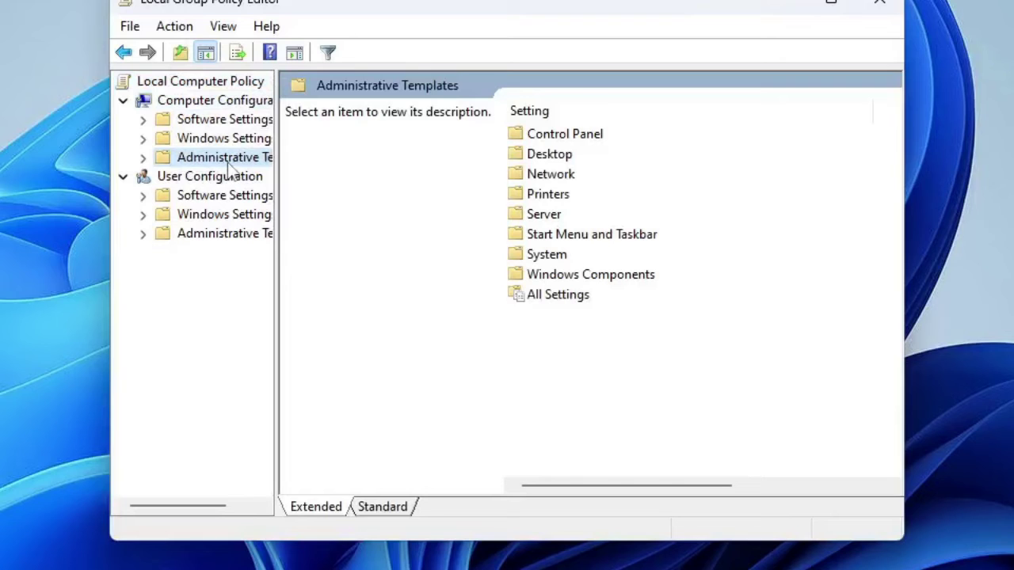
{"action": "double_click", "coordinate": [227, 160]}
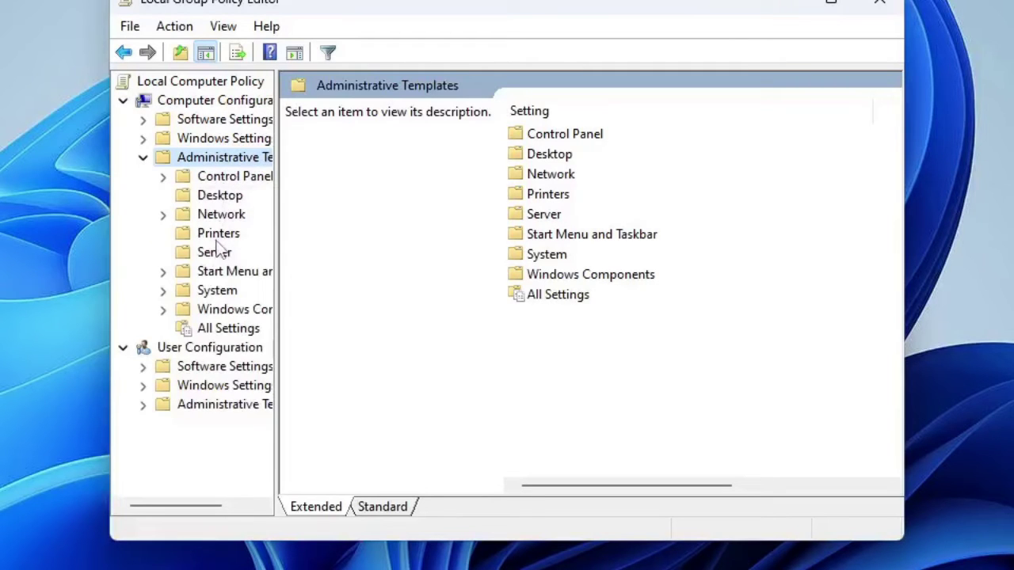
{"action": "left_click", "coordinate": [234, 314]}
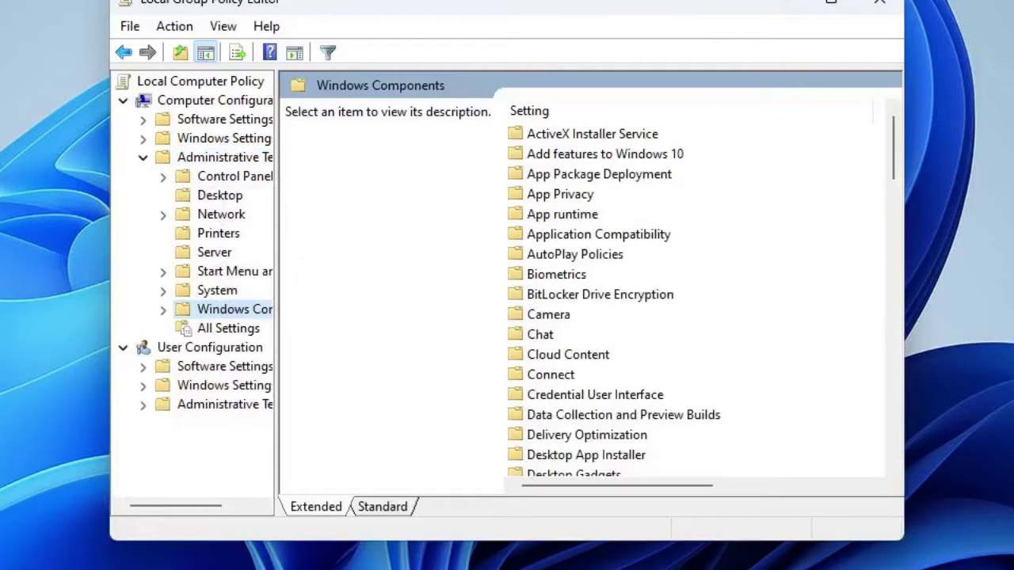
{"action": "left_click_drag", "start_coordinate": [276, 289], "coordinate": [336, 279]}
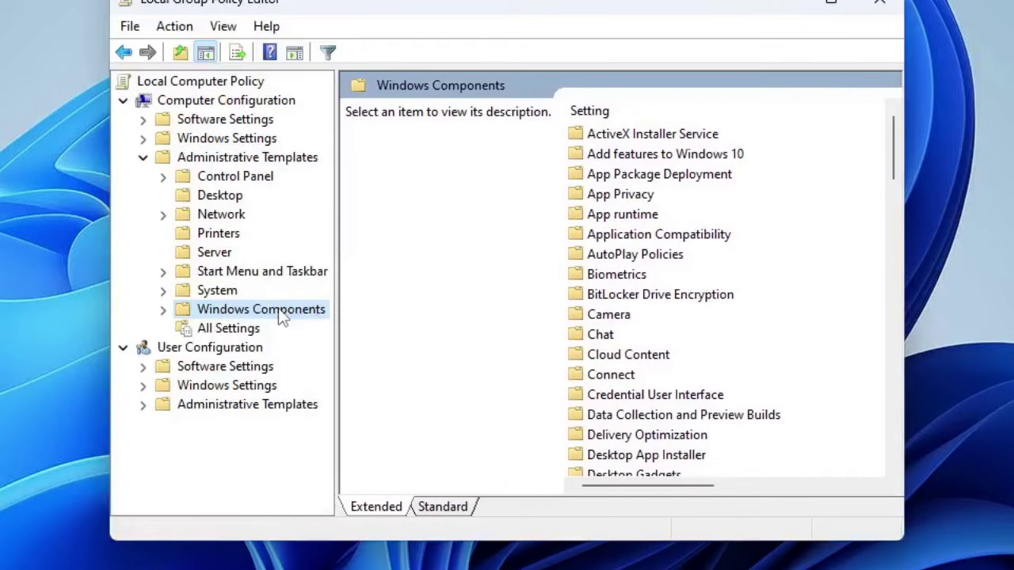
{"action": "double_click", "coordinate": [282, 310]}
{"action": "left_click", "coordinate": [257, 160]}
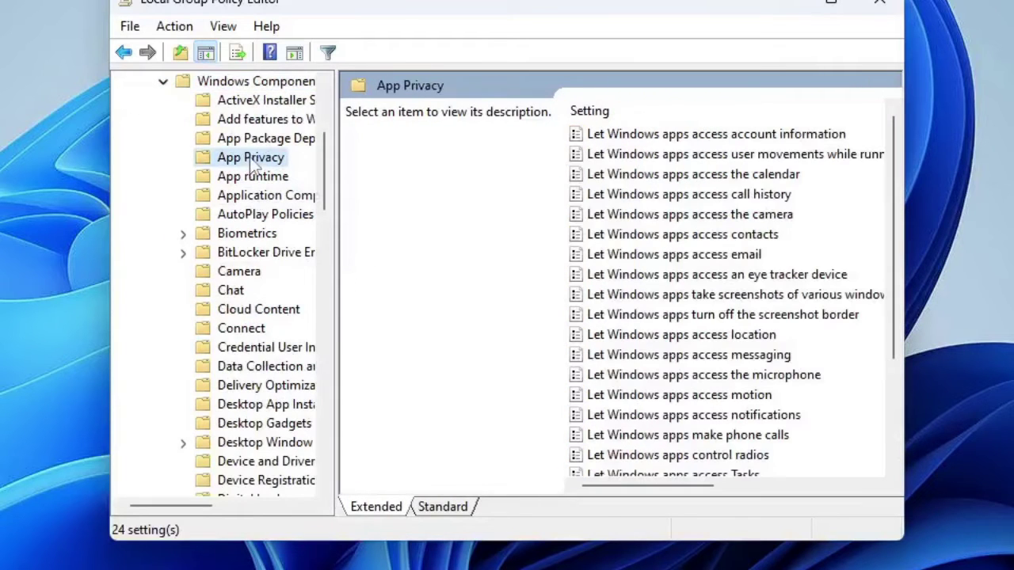
Step: Open the 'Let Windows apps run in the background' policy for editing
{"action": "left_click", "coordinate": [642, 234]}
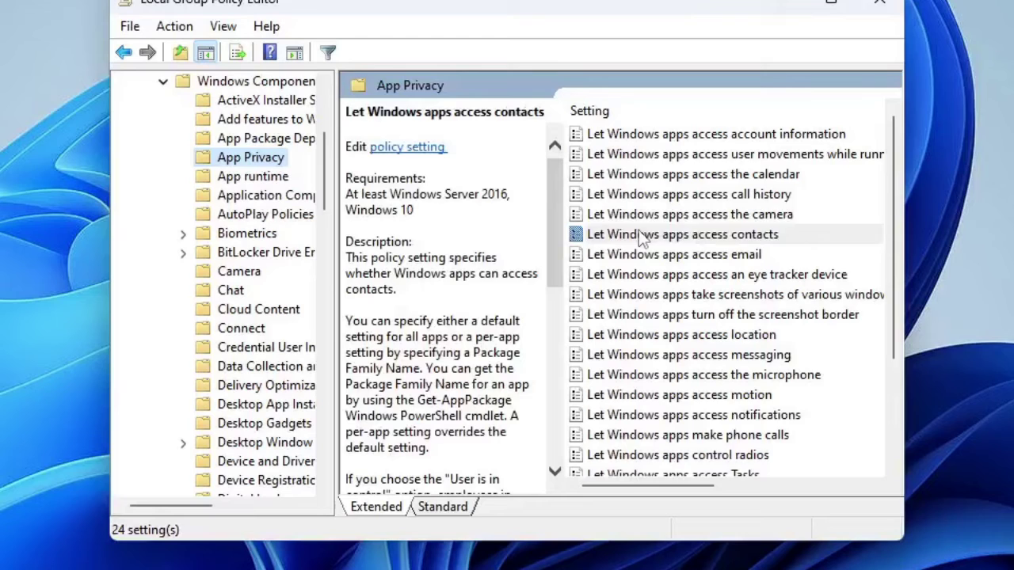
{"action": "scroll", "coordinate": [649, 242], "scroll_direction": "down", "scroll_amount": 3}
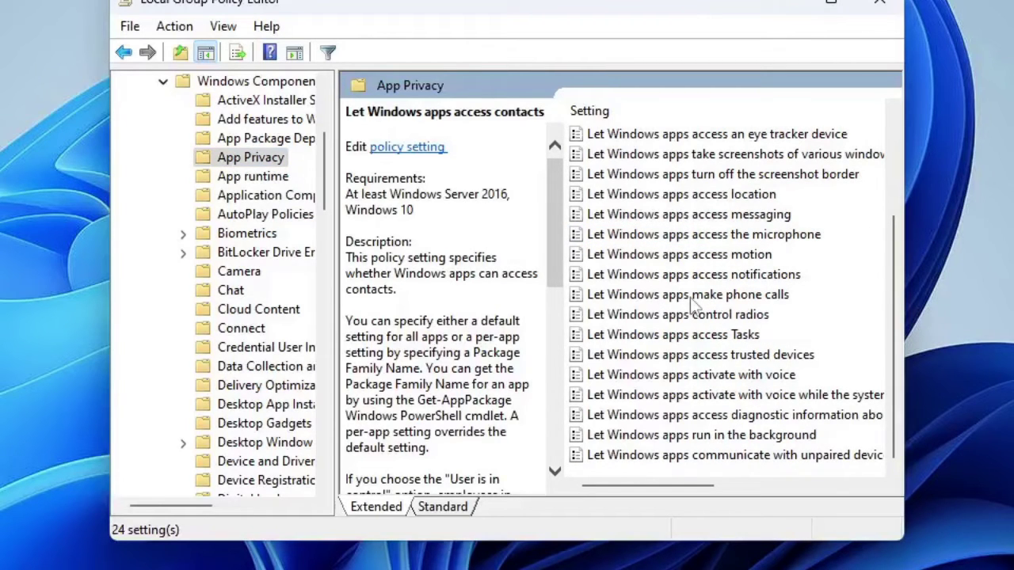
{"action": "key", "text": "Down"}
{"action": "key", "text": "Down"}
{"action": "key", "text": "Down"}
{"action": "left_click", "coordinate": [719, 437]}
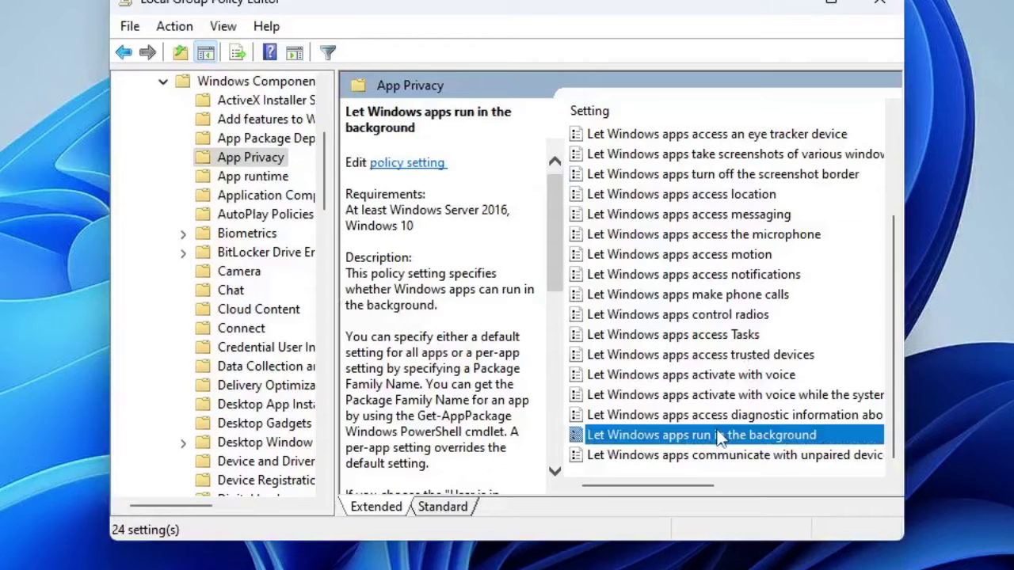
{"action": "double_click", "coordinate": [720, 438]}
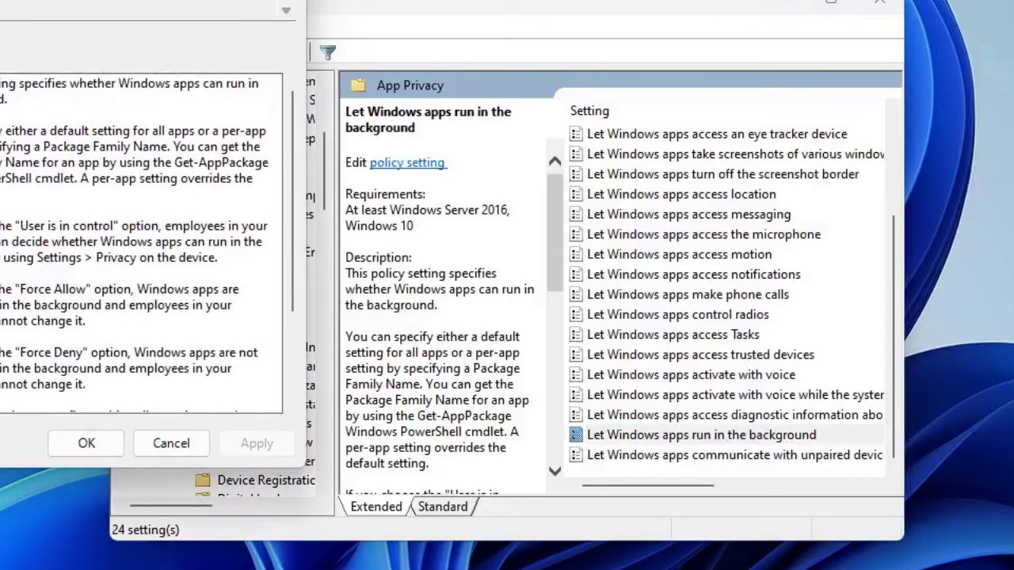
{"action": "left_click_drag", "start_coordinate": [80, 2], "coordinate": [725, 139]}
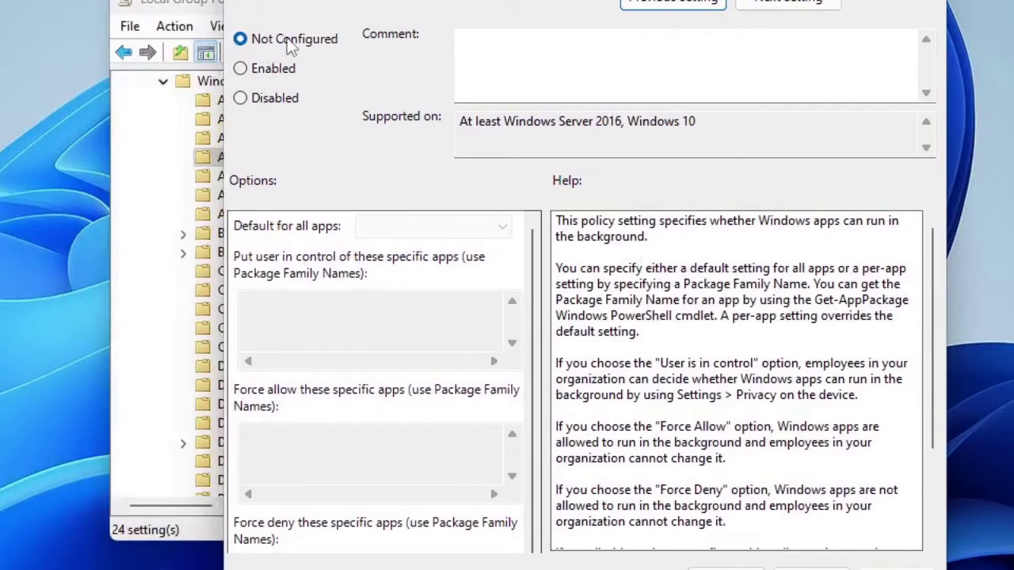
Step: Enable the policy with Force Deny as the default for all apps, then close the editor
{"action": "left_click", "coordinate": [240, 69]}
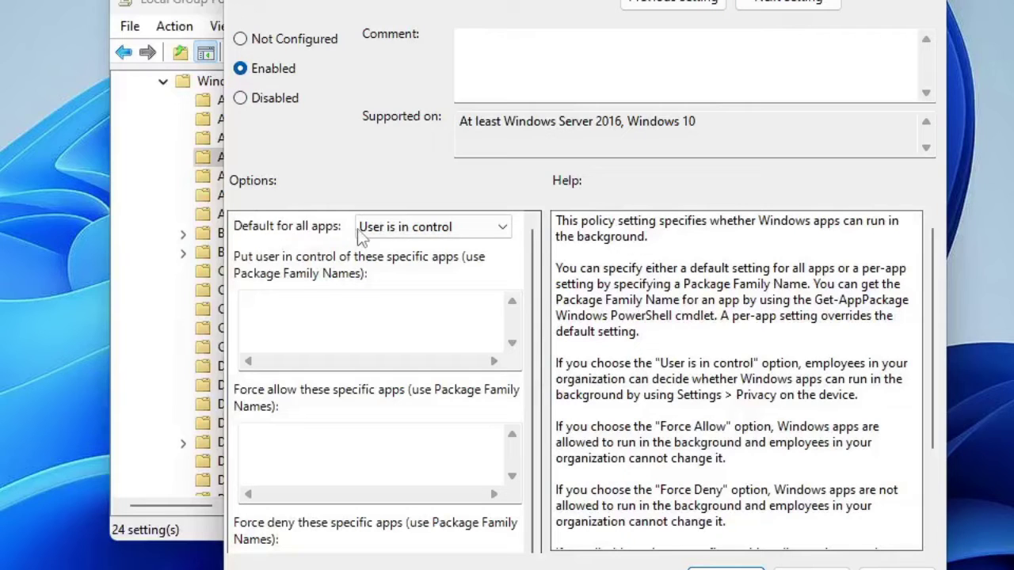
{"action": "left_click", "coordinate": [474, 227]}
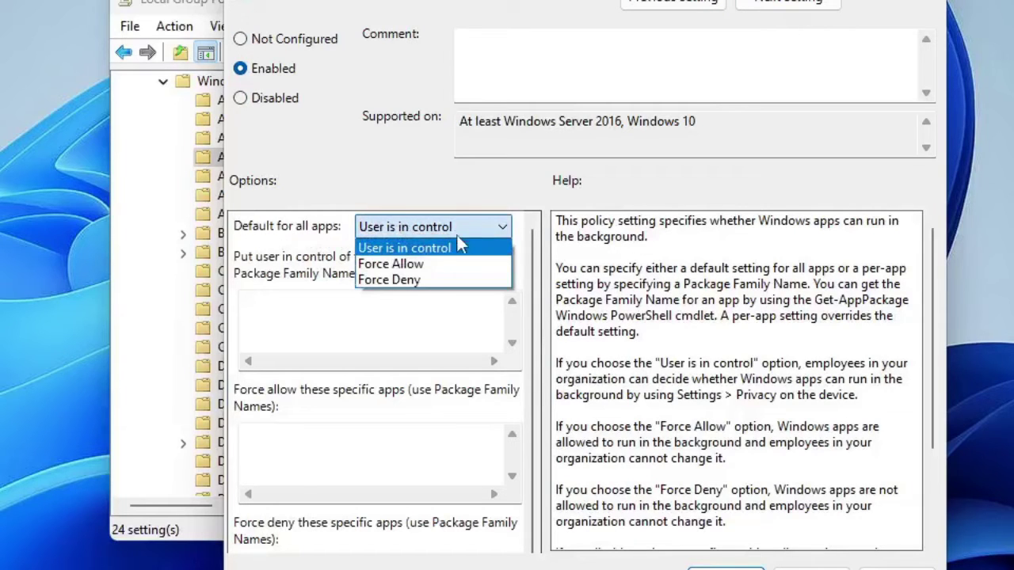
{"action": "left_click", "coordinate": [424, 280]}
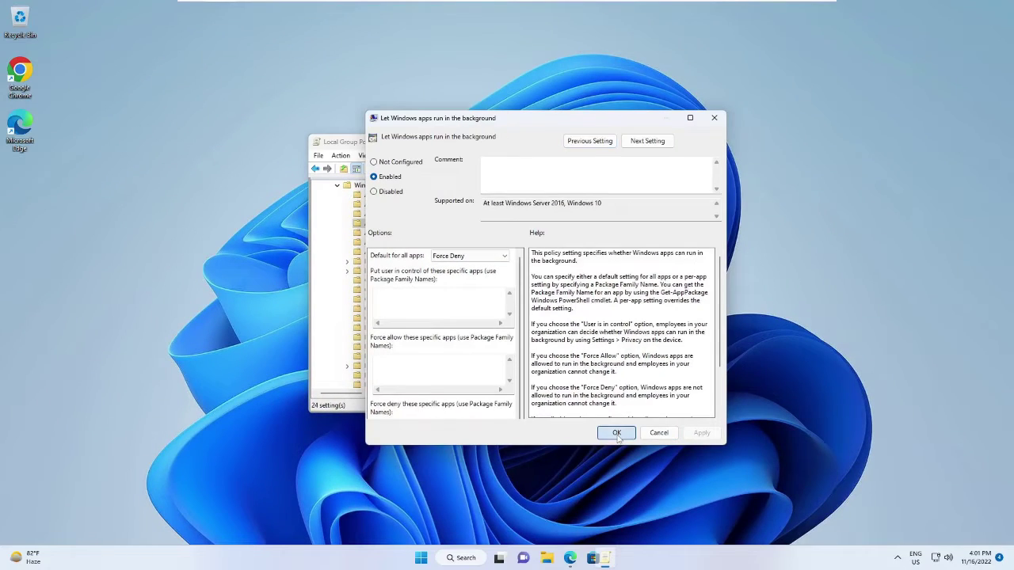
{"action": "left_click", "coordinate": [617, 434]}
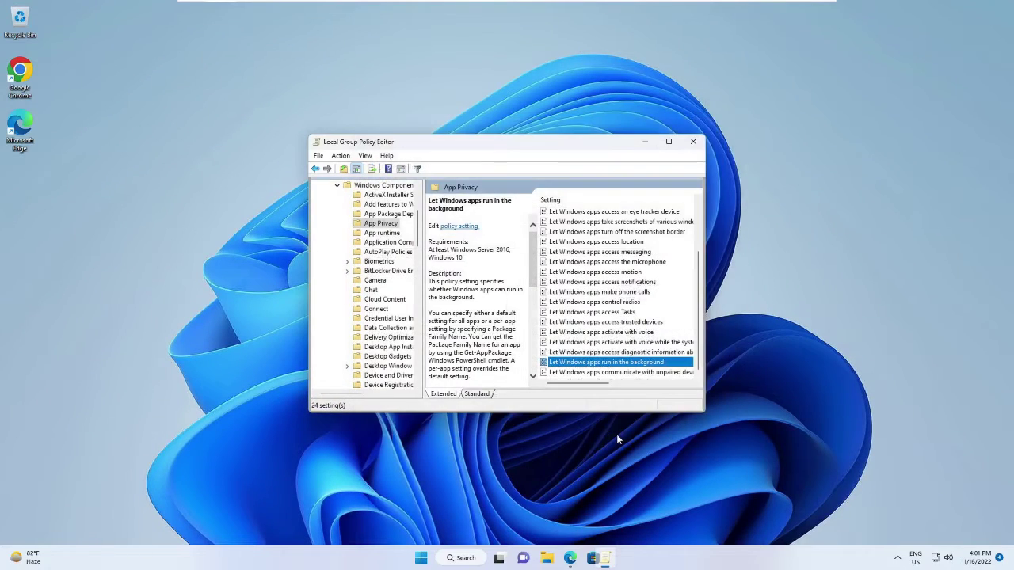
{"action": "left_click", "coordinate": [691, 143]}
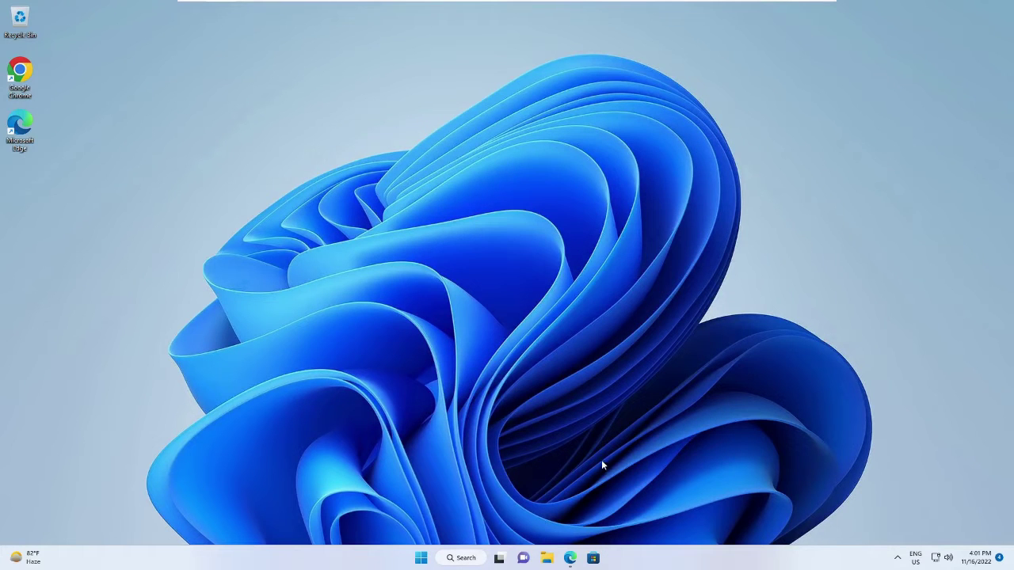
Step: Open Command Prompt as administrator from Windows Search
{"action": "left_click", "coordinate": [479, 558]}
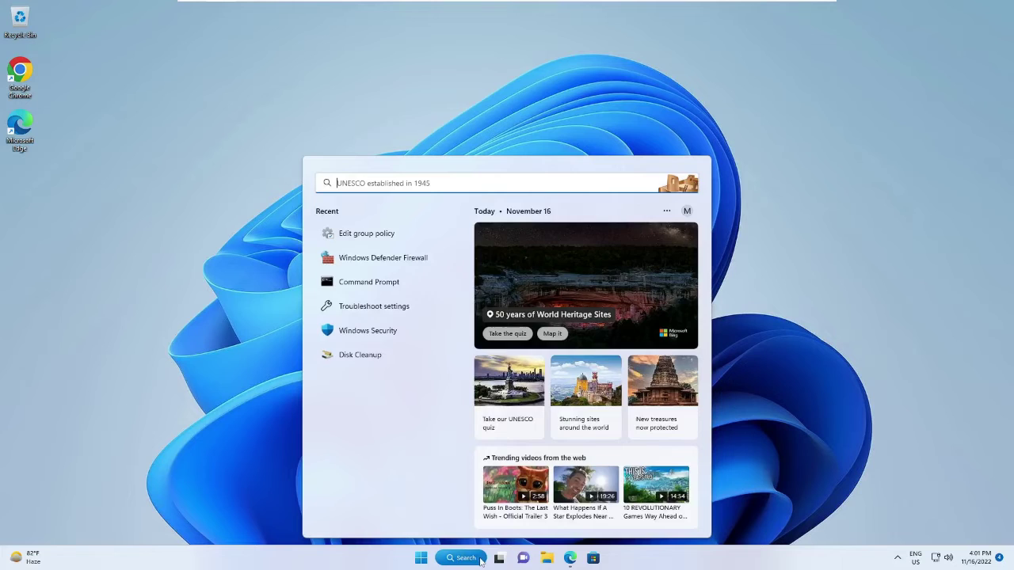
{"action": "type", "text": "cmd"}
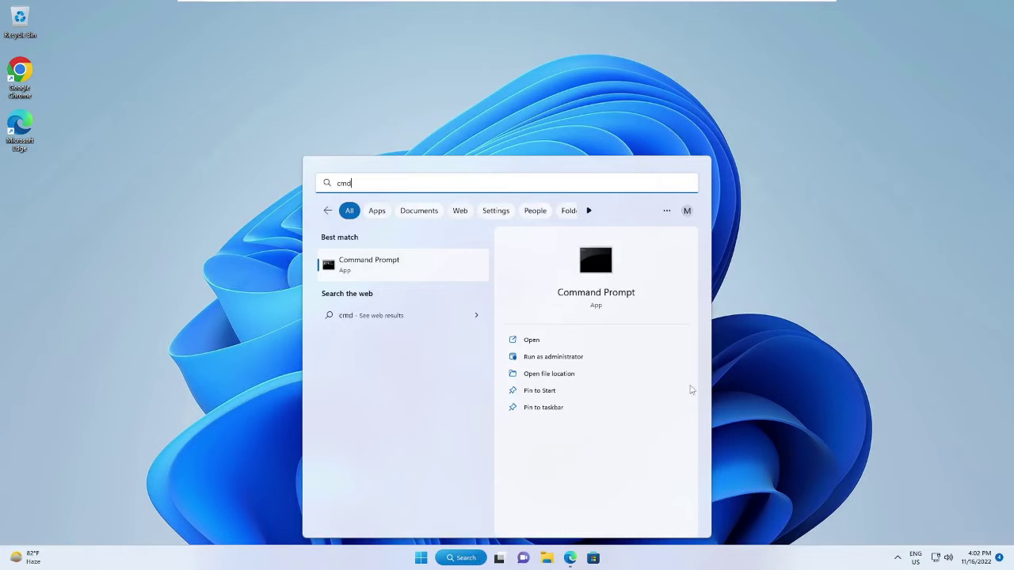
{"action": "left_click", "coordinate": [572, 358]}
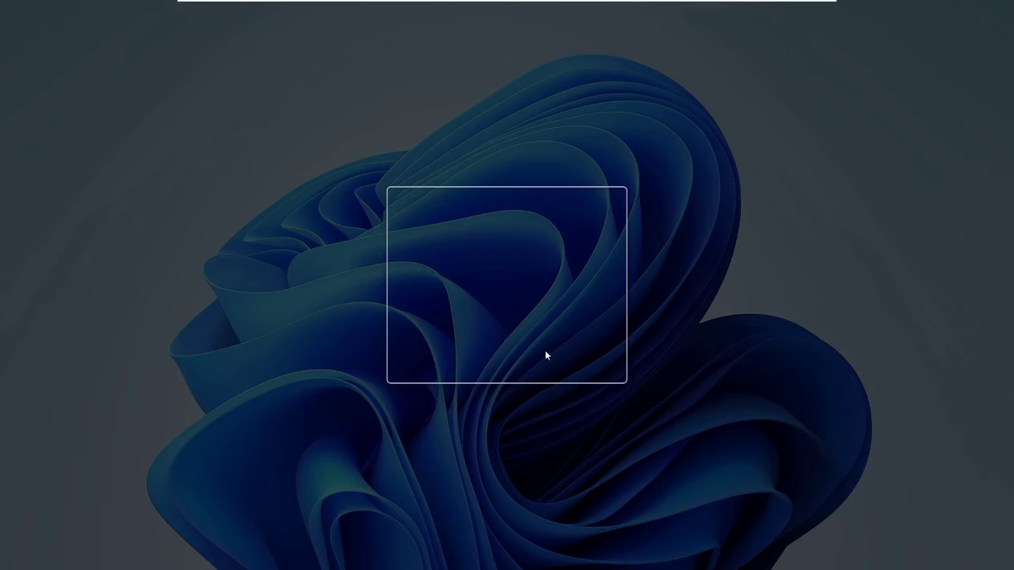
{"action": "left_click", "coordinate": [484, 363]}
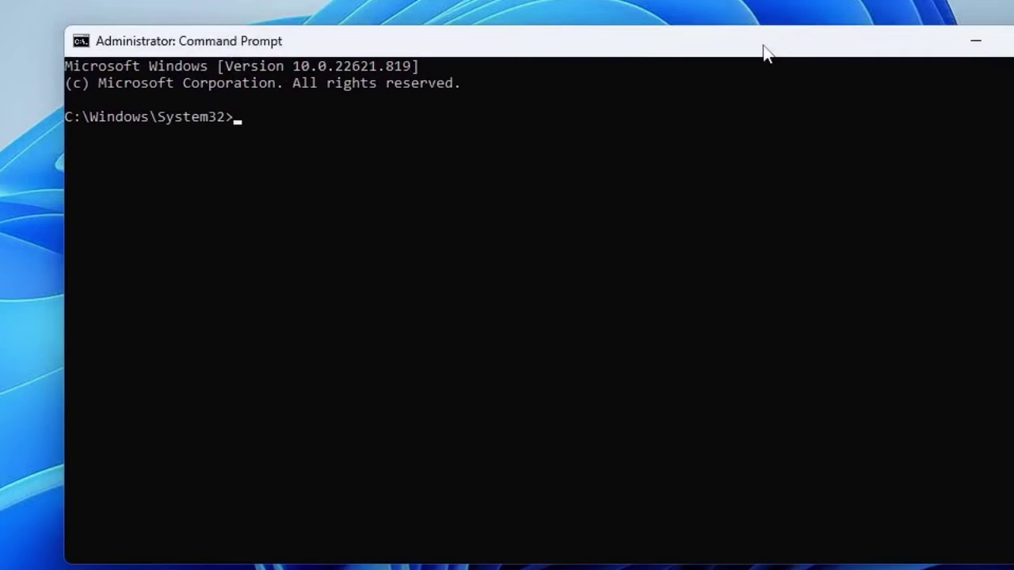
Step: Run ipconfig /flushdns and then netsh winsock reset
{"action": "type", "text": "ipc"}
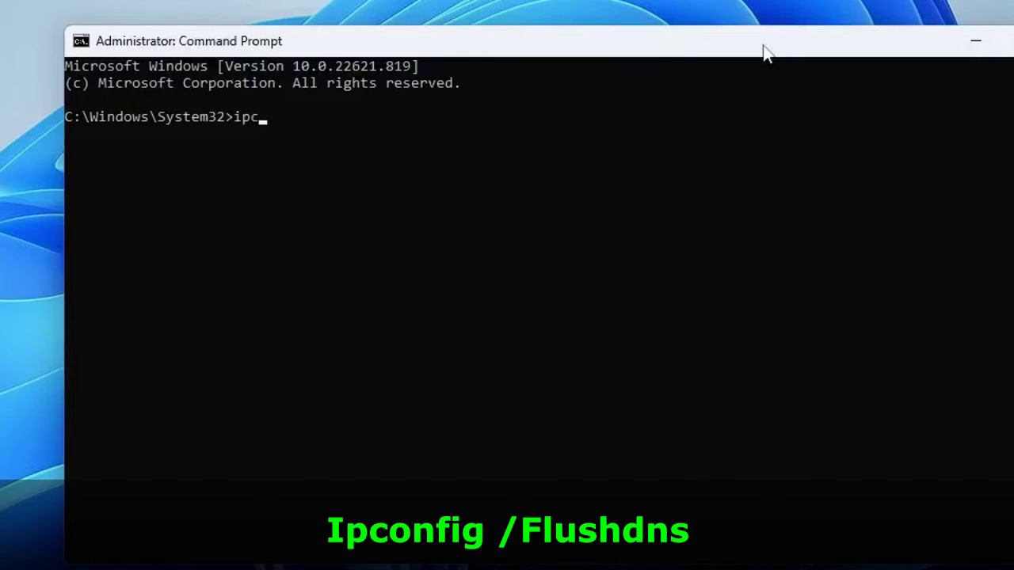
{"action": "type", "text": "onfig /flushdns"}
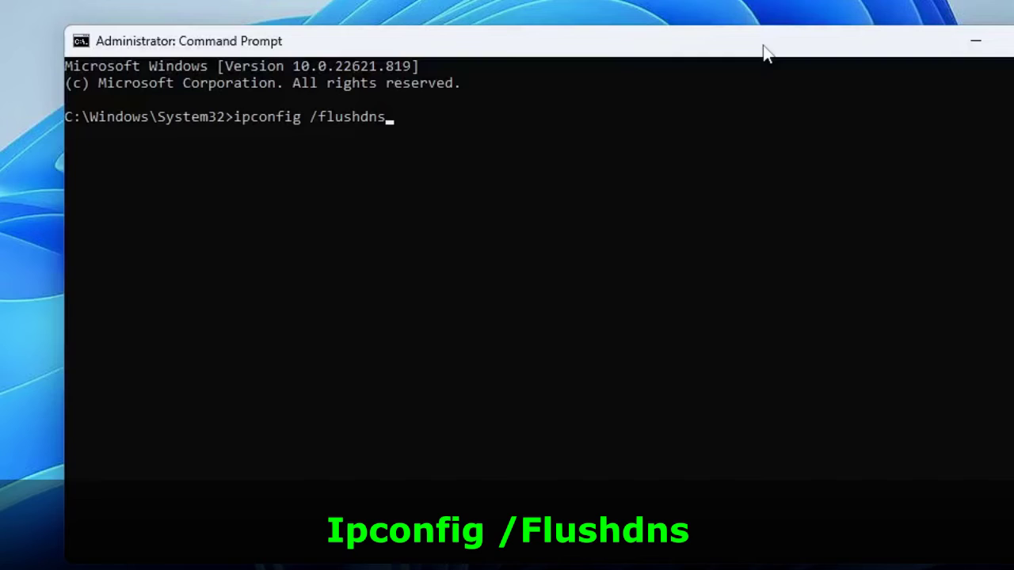
{"action": "key", "text": "Return"}
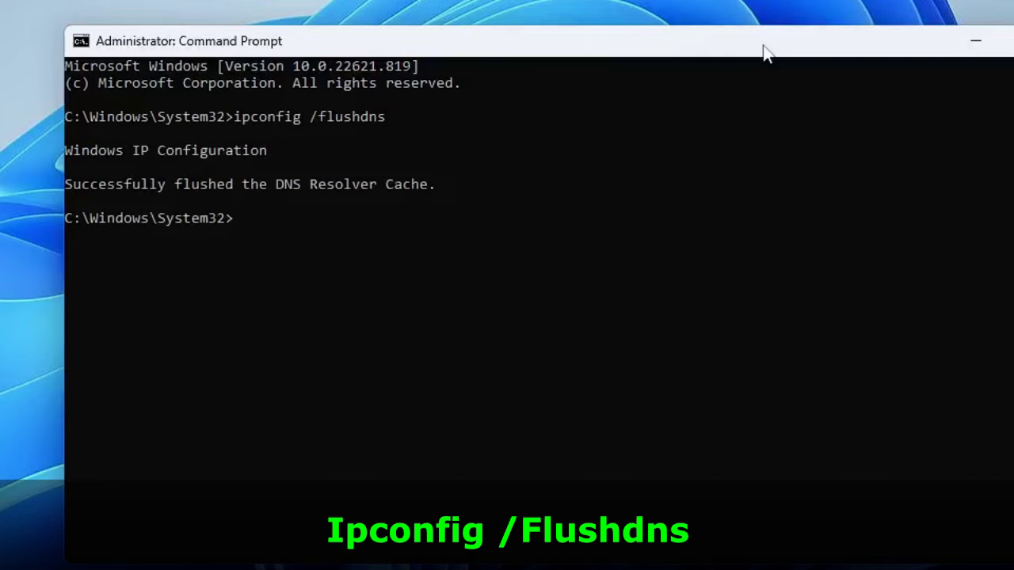
{"action": "type", "text": "net"}
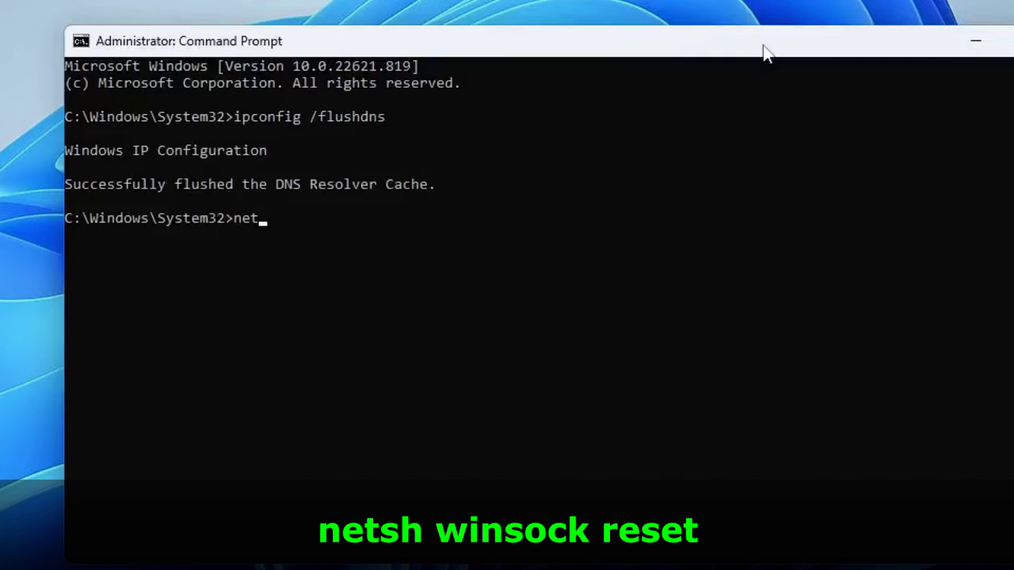
{"action": "type", "text": "sh winsock reset"}
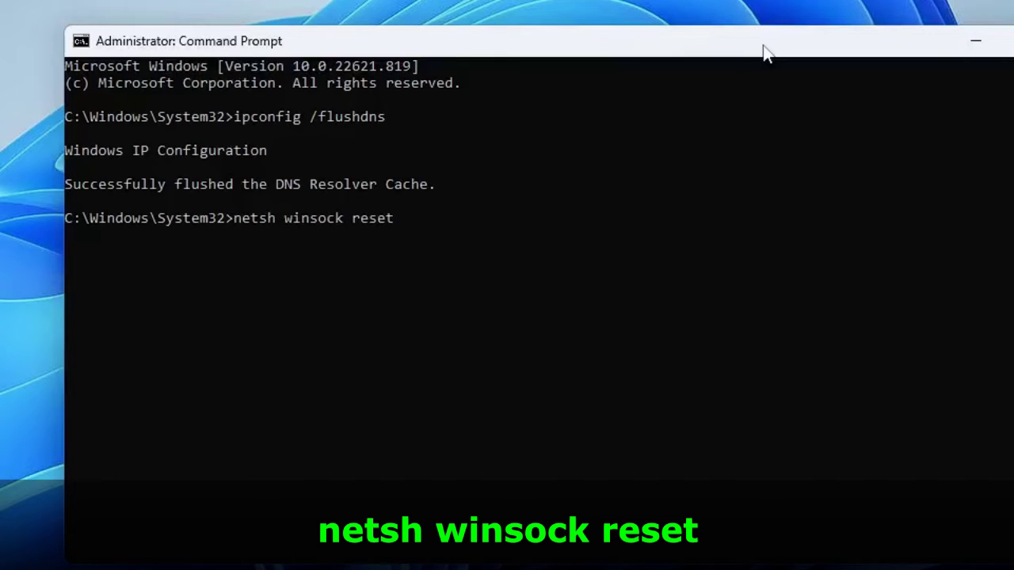
{"action": "key", "text": "Return"}
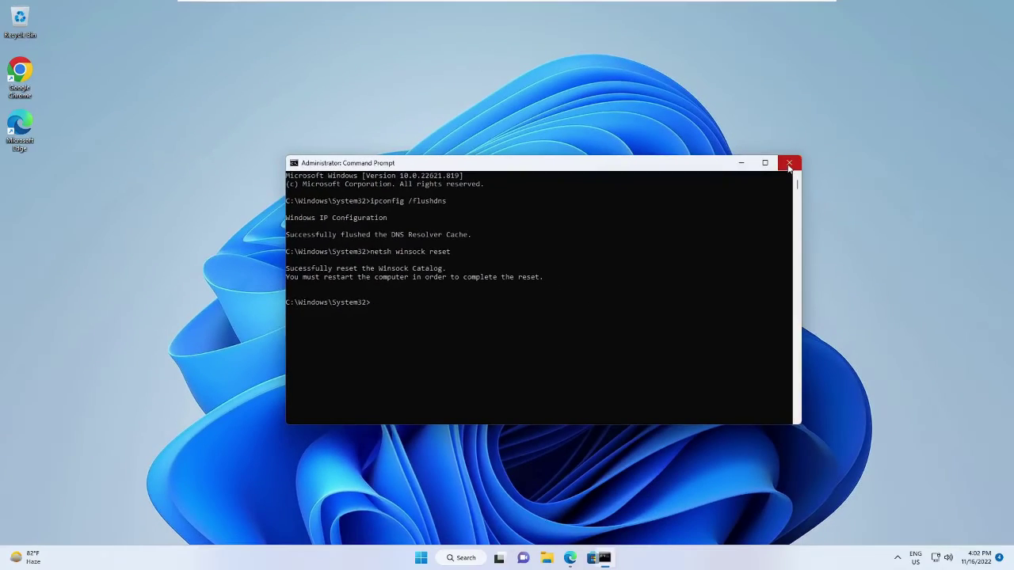
Step: Close Command Prompt and open Network Connections via ncpa.cpl
{"action": "left_click", "coordinate": [788, 164]}
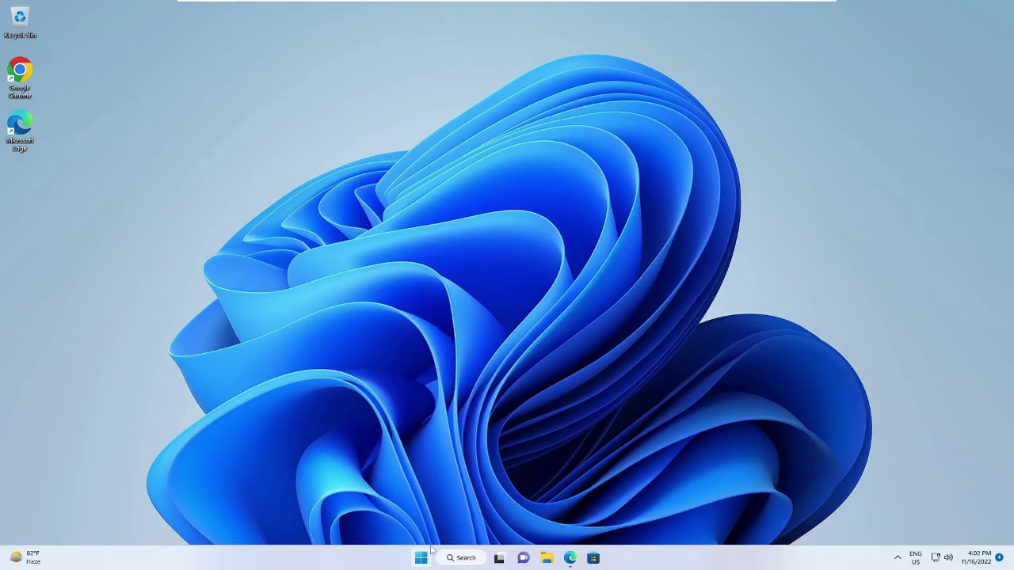
{"action": "left_click", "coordinate": [464, 559]}
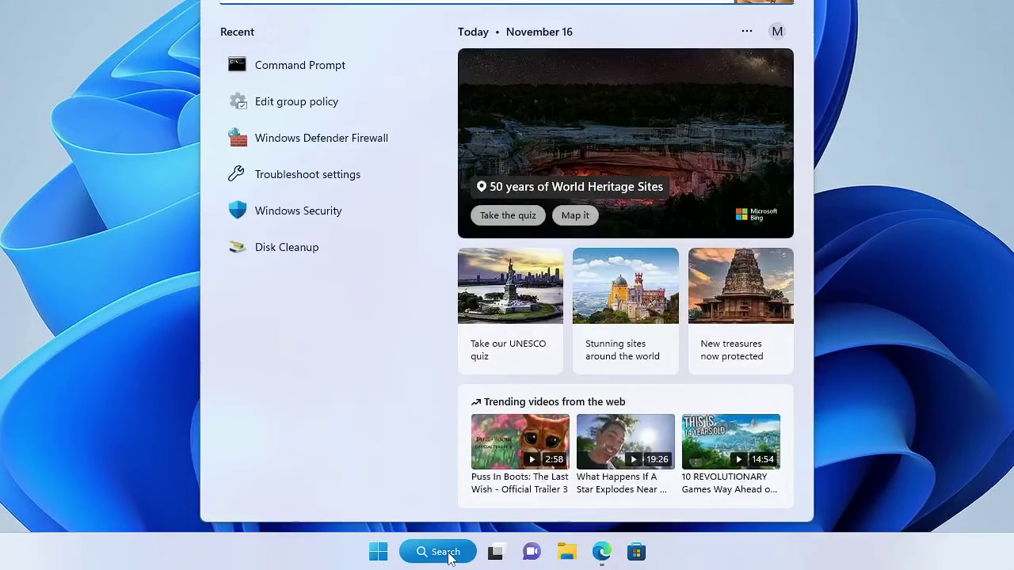
{"action": "type", "text": "ncpa"}
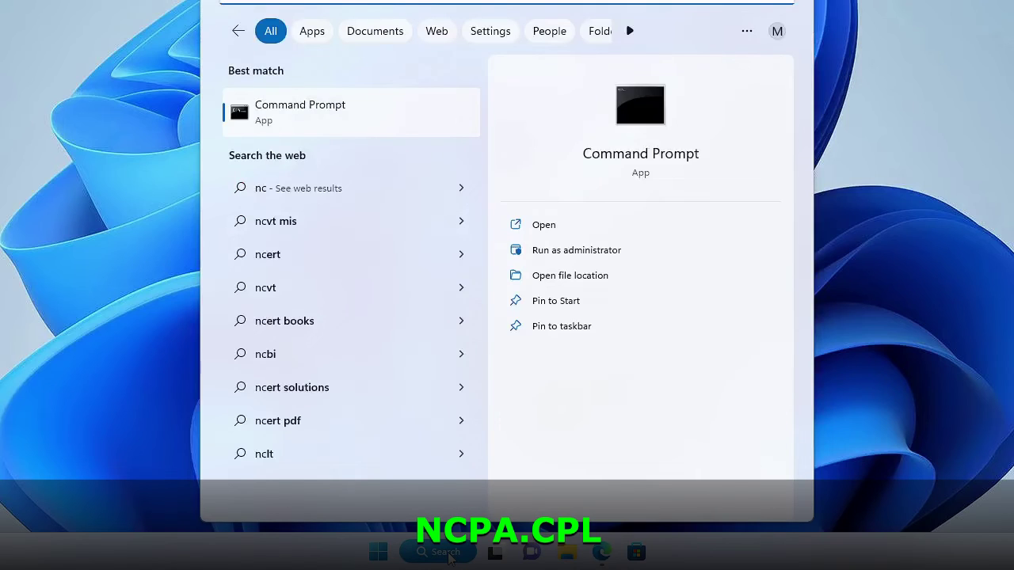
{"action": "type", "text": ".cp"}
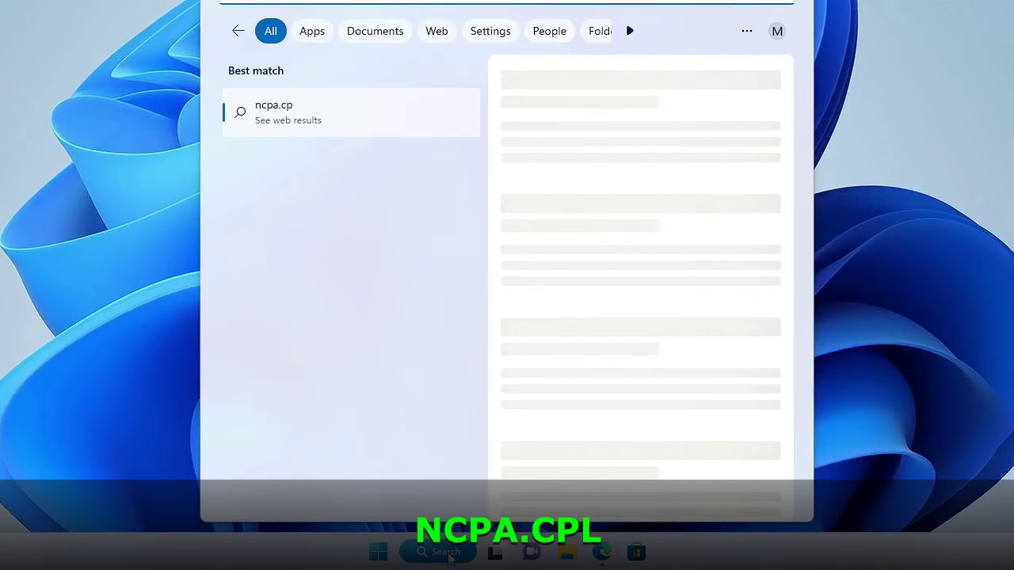
{"action": "type", "text": "l"}
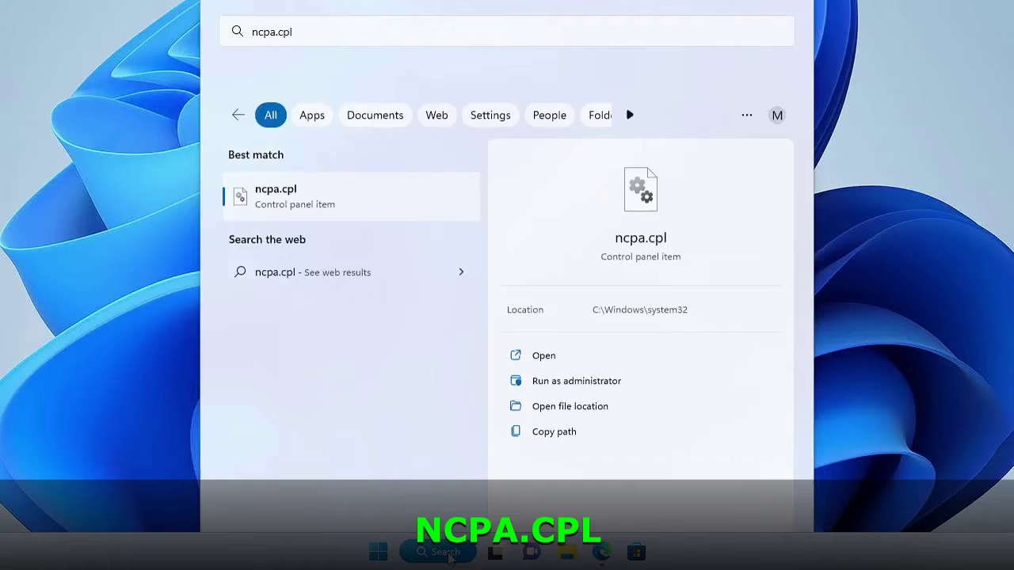
{"action": "key", "text": "Return"}
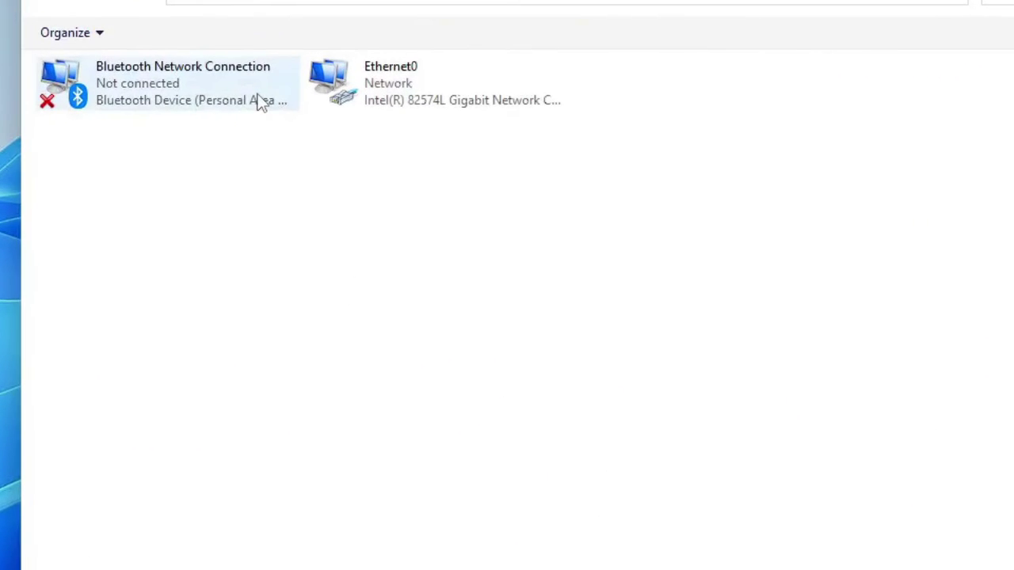
Step: Open the Properties dialog of the Ethernet0 connection
{"action": "left_click", "coordinate": [309, 137]}
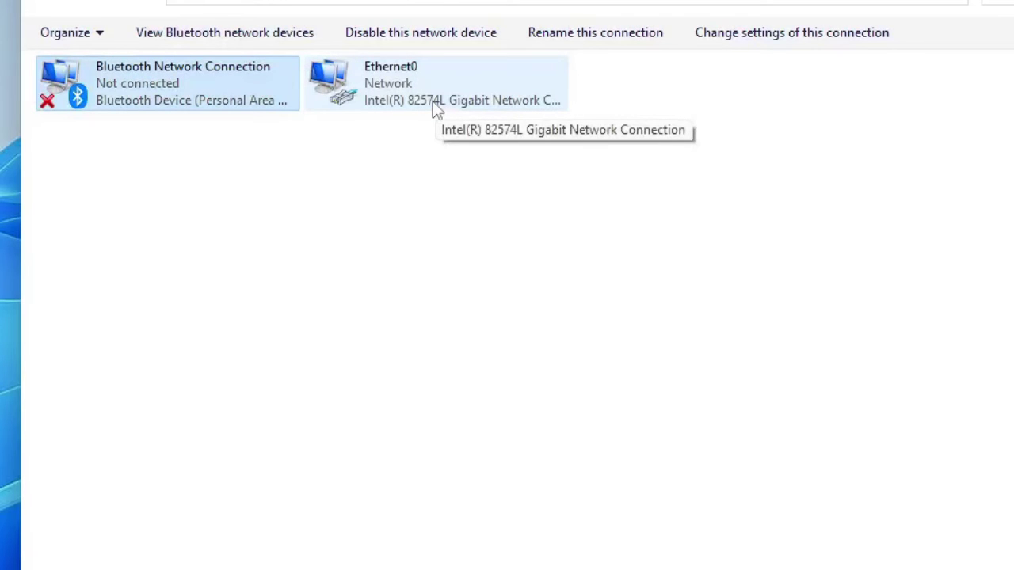
{"action": "left_click", "coordinate": [398, 90]}
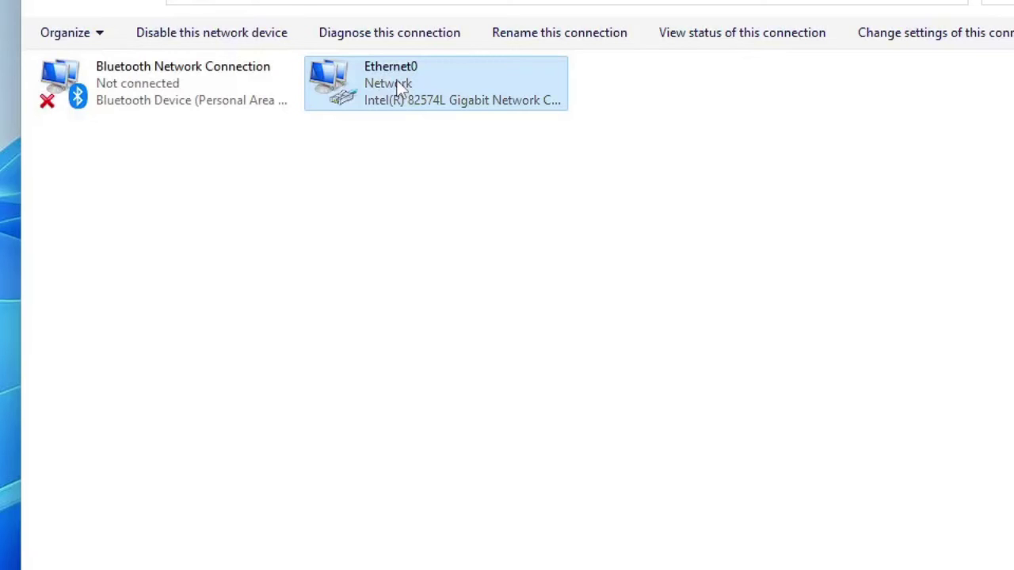
{"action": "left_click", "coordinate": [382, 167]}
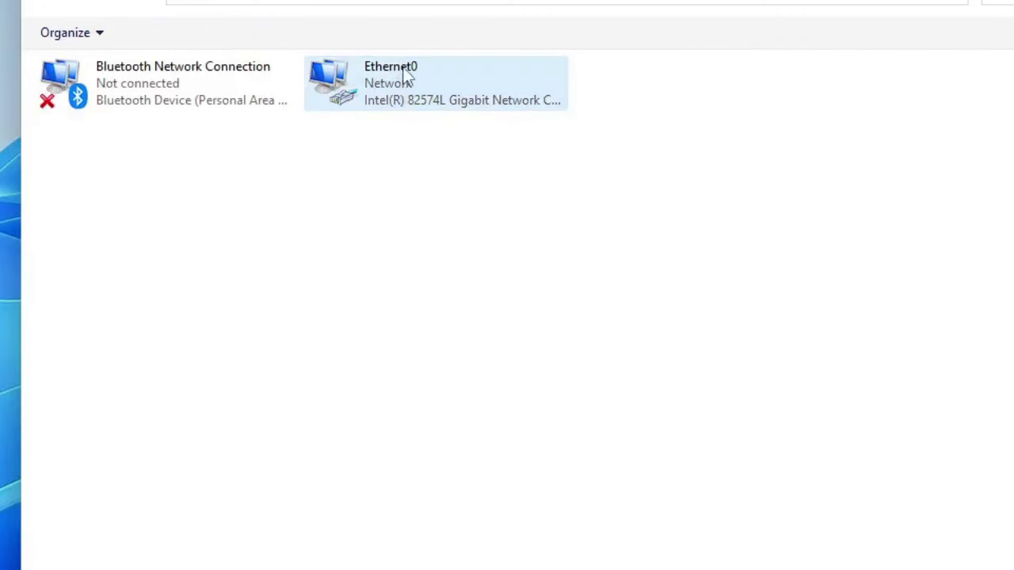
{"action": "left_click", "coordinate": [403, 80]}
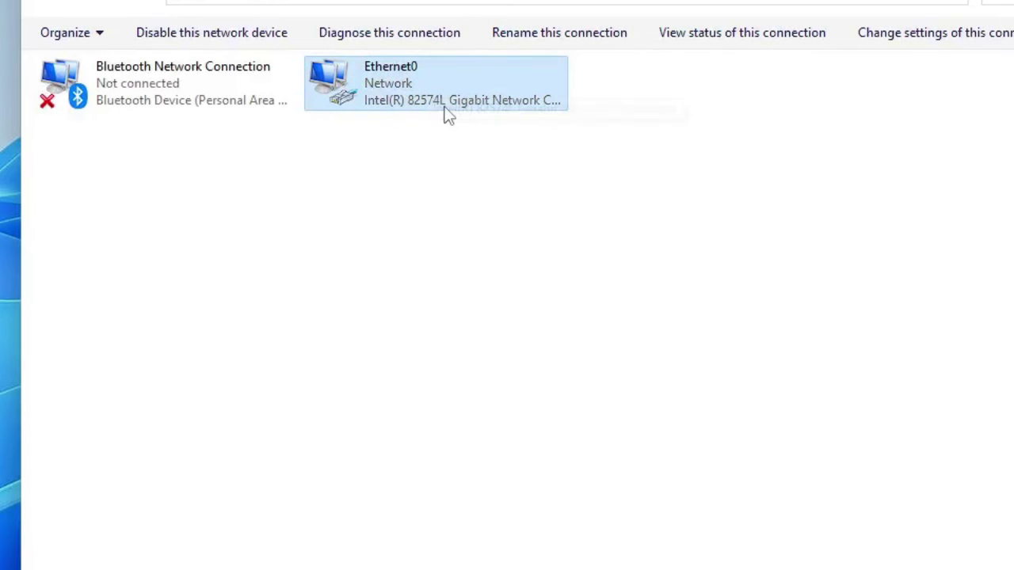
{"action": "right_click", "coordinate": [433, 80]}
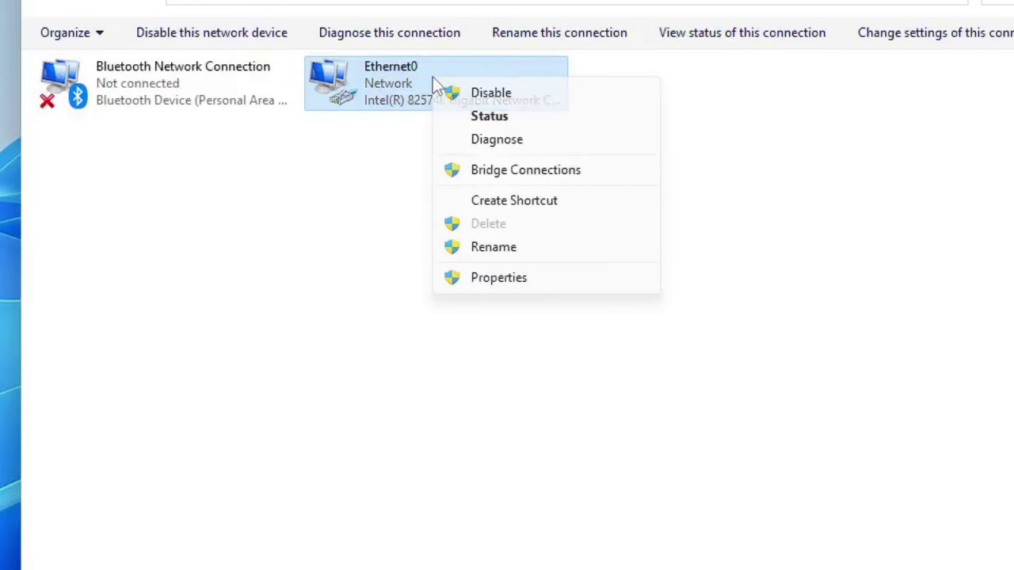
{"action": "left_click", "coordinate": [527, 291]}
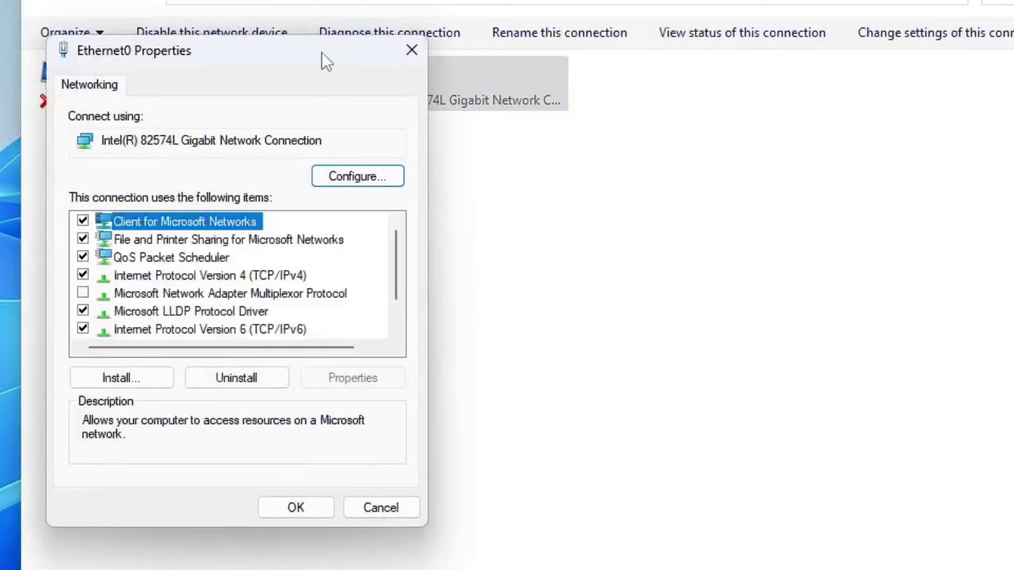
{"action": "left_click_drag", "start_coordinate": [322, 52], "coordinate": [617, 4]}
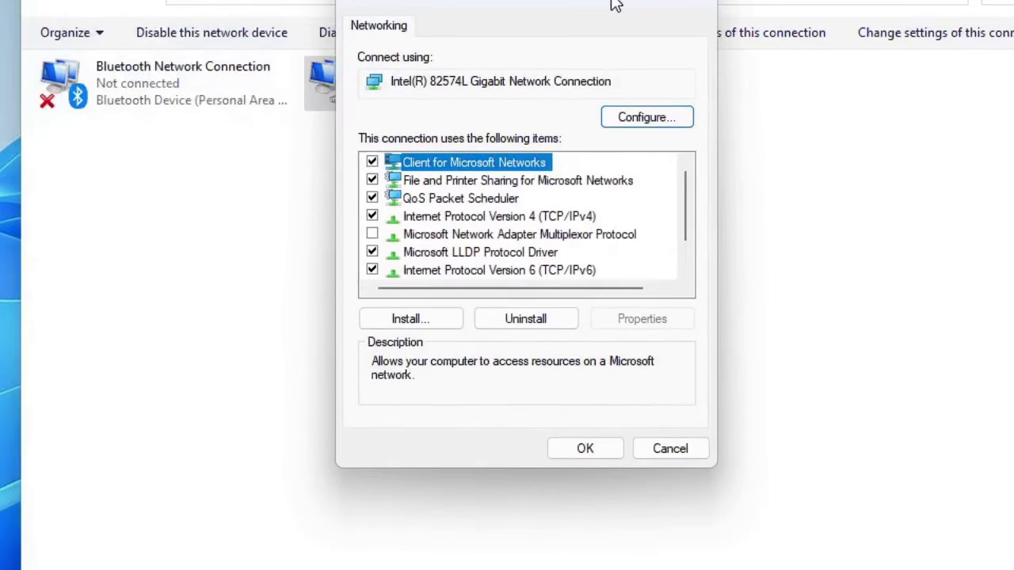
Step: Set Ethernet0's IPv4 preferred DNS server to 8.8.8.8 and alternate to 8.8.4.4
{"action": "left_click", "coordinate": [509, 221]}
{"action": "double_click", "coordinate": [532, 220]}
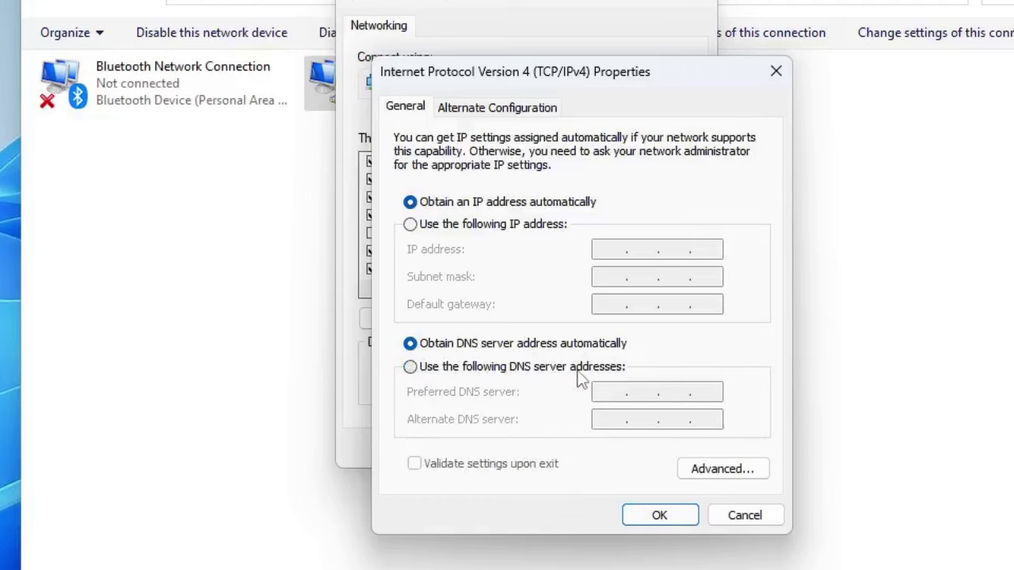
{"action": "left_click", "coordinate": [417, 371]}
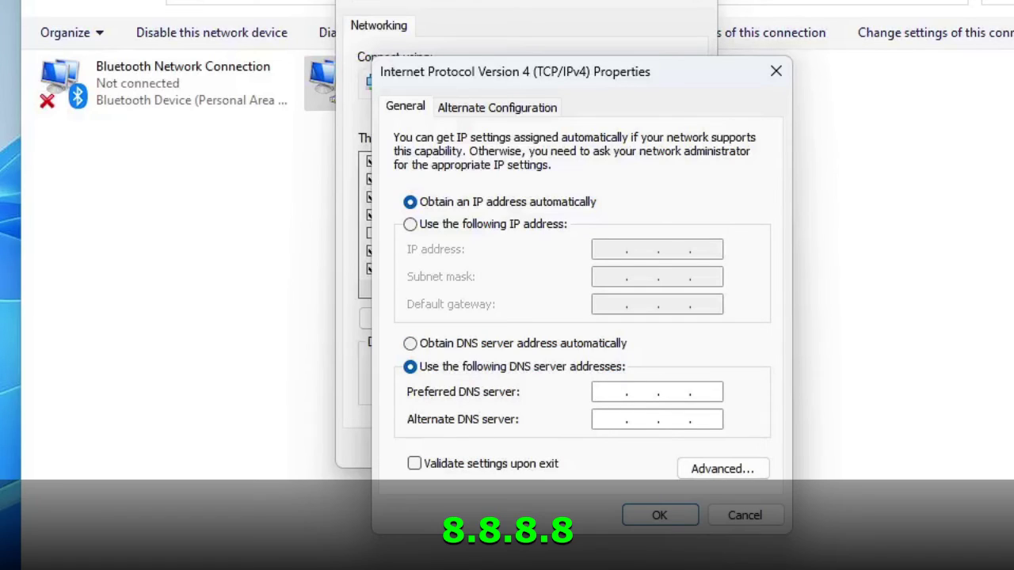
{"action": "type", "text": "8.8.8.8"}
{"action": "left_click", "coordinate": [611, 419]}
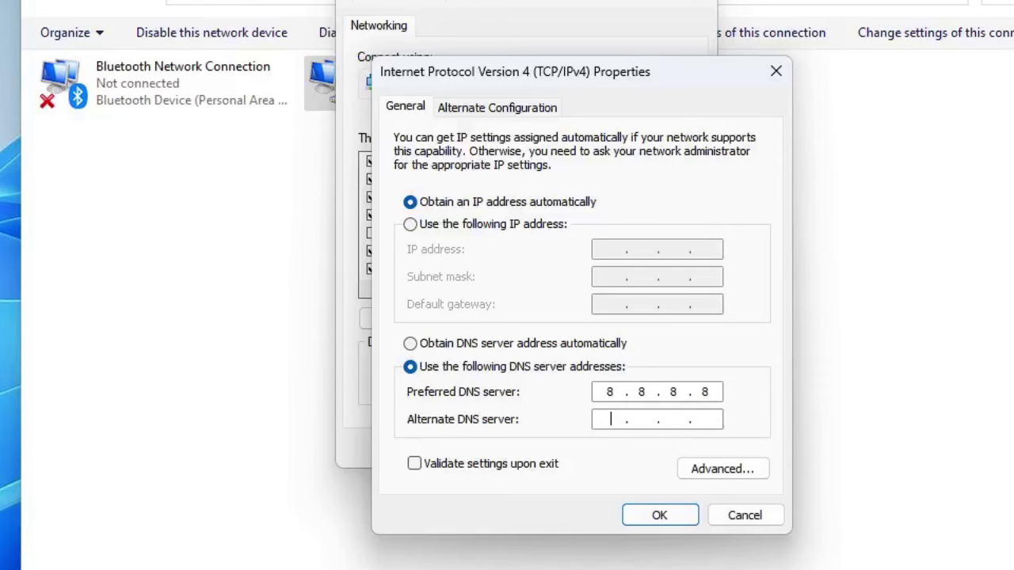
{"action": "type", "text": "8.8.4"}
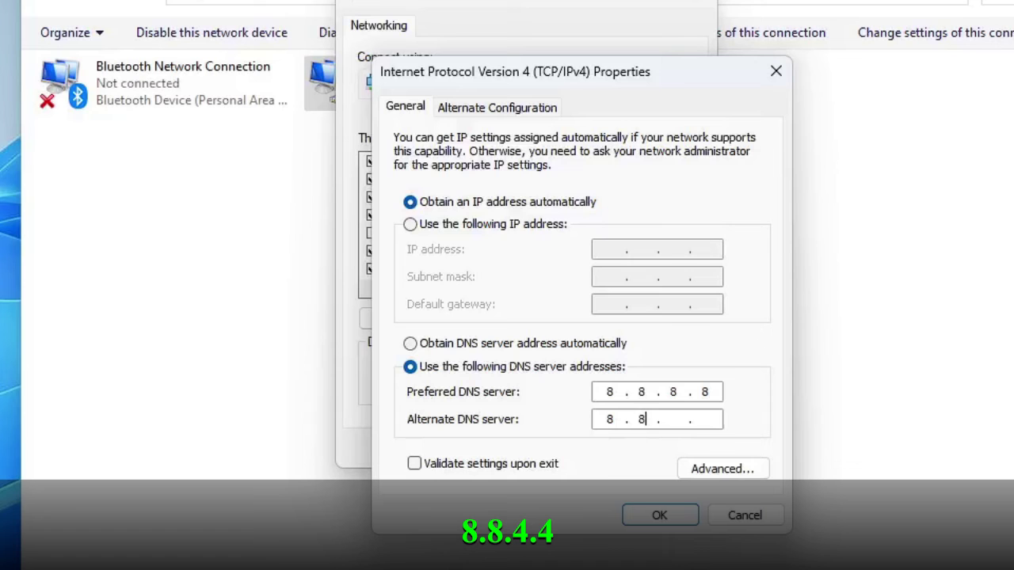
{"action": "type", "text": ".4"}
{"action": "left_click", "coordinate": [672, 522]}
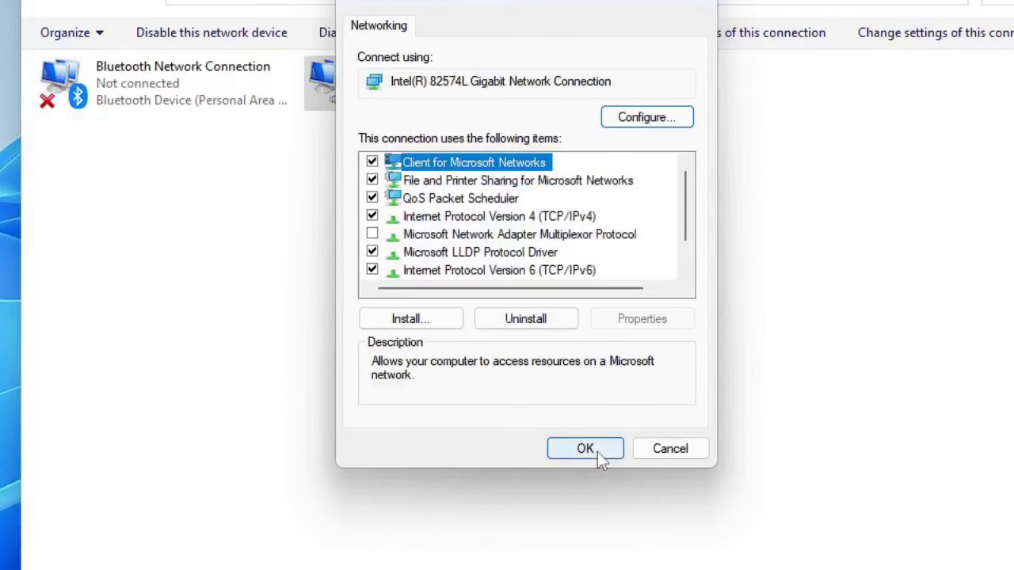
Step: Confirm the Ethernet0 Properties dialog so the new DNS settings are saved
{"action": "left_click", "coordinate": [598, 453]}
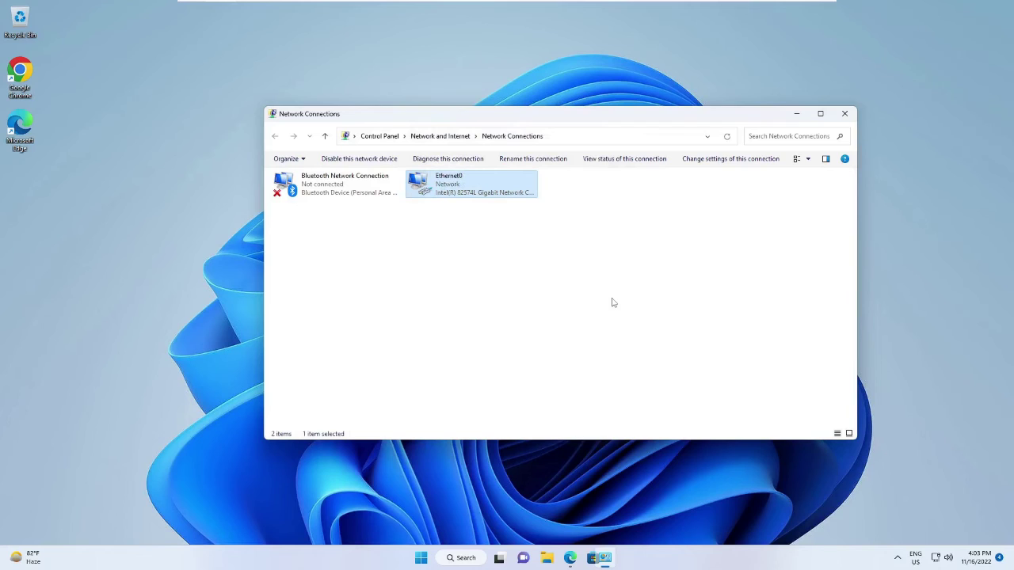